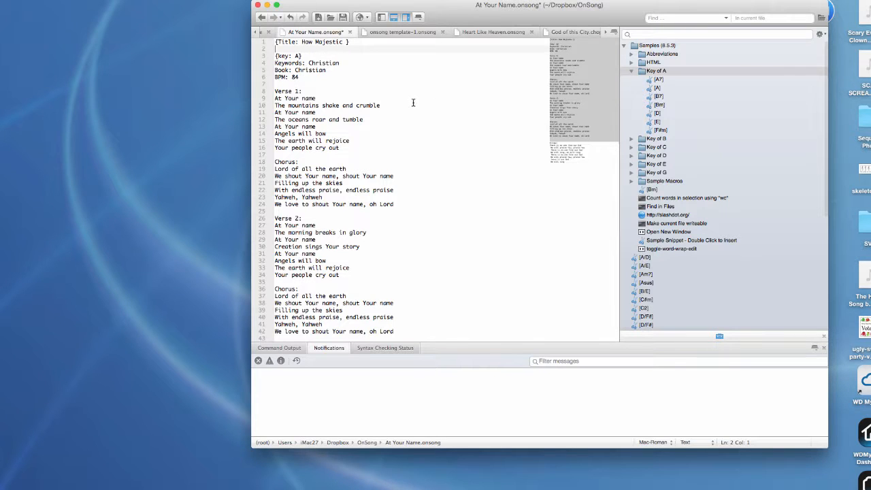
Move the editor window to the middle of the desktop and collapse the Key of A snippet folder
left_click_drag(475, 15, 366, 36)
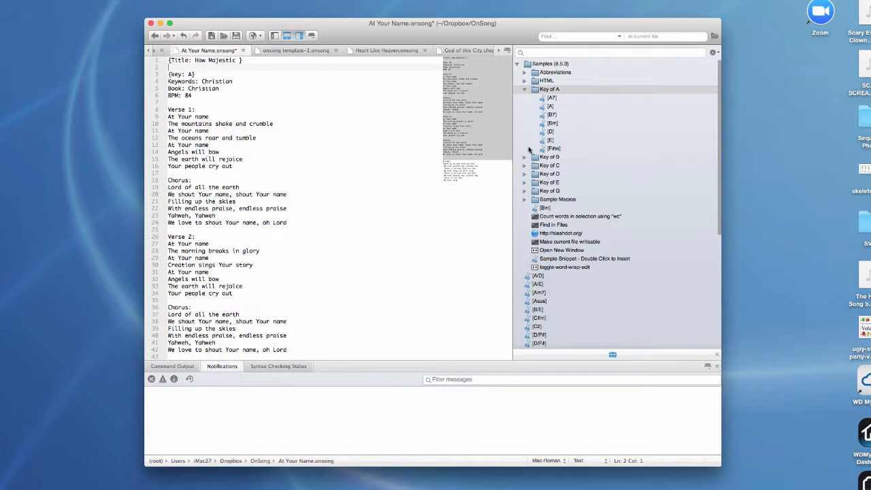
left_click(524, 90)
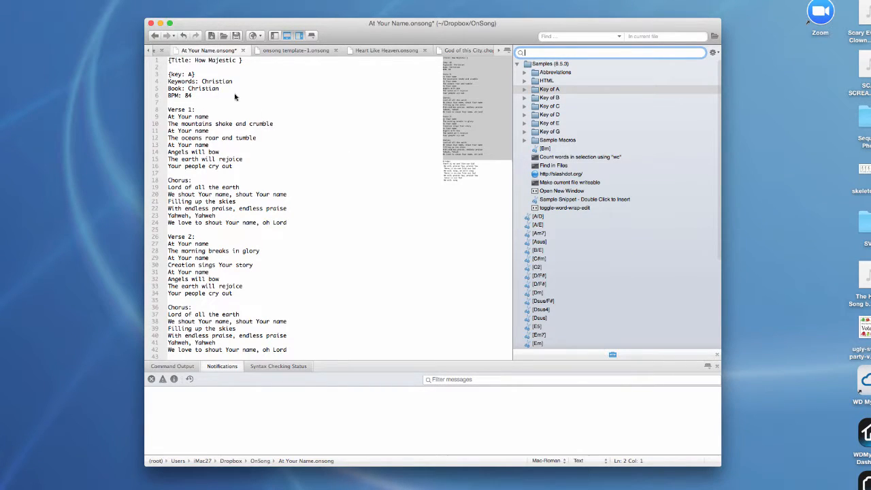
left_click(174, 66)
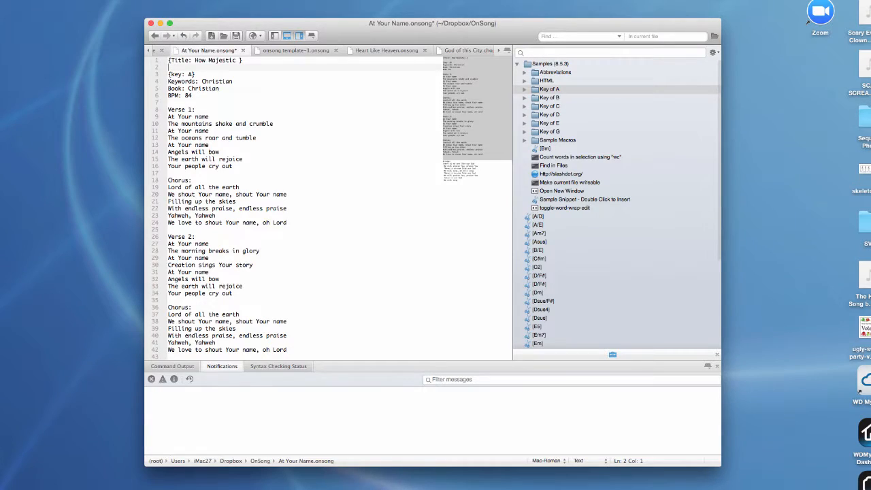
Switch to Chrome and review the song details and lyrics on the Worship Together page for At Your Name
left_click_drag(0, 13, 409, 1)
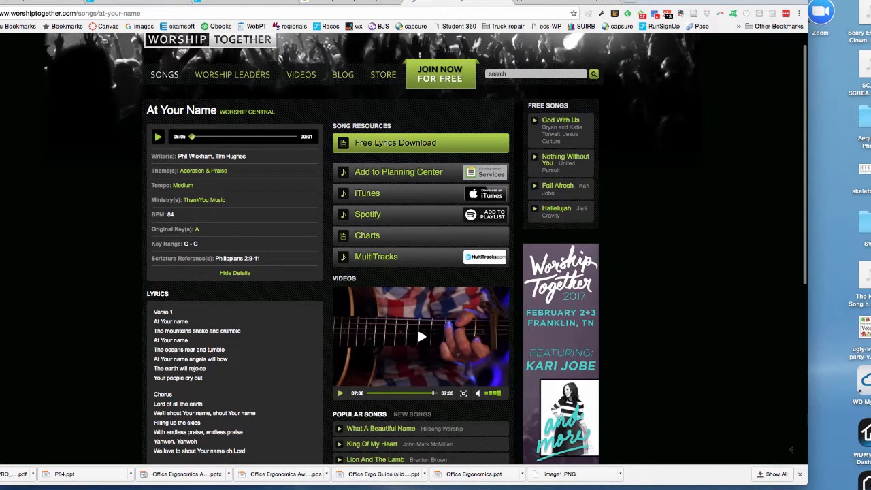
scroll(182, 322, "down", 4)
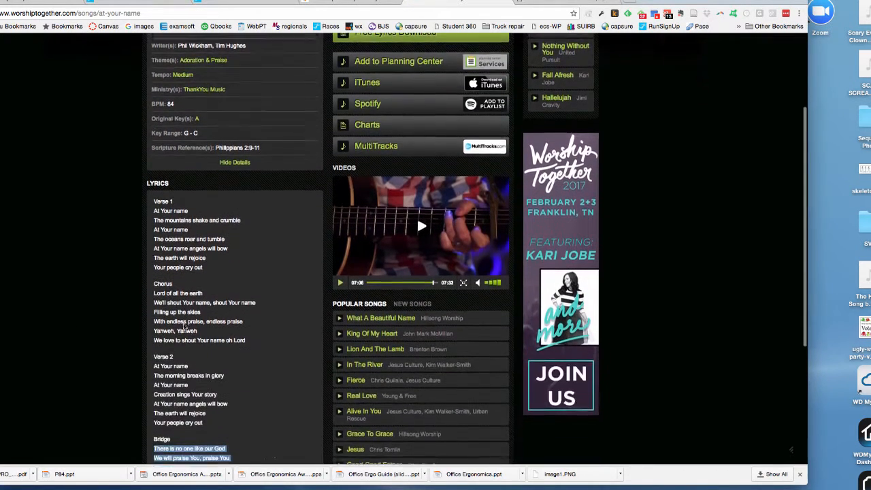
scroll(179, 323, "down", 2)
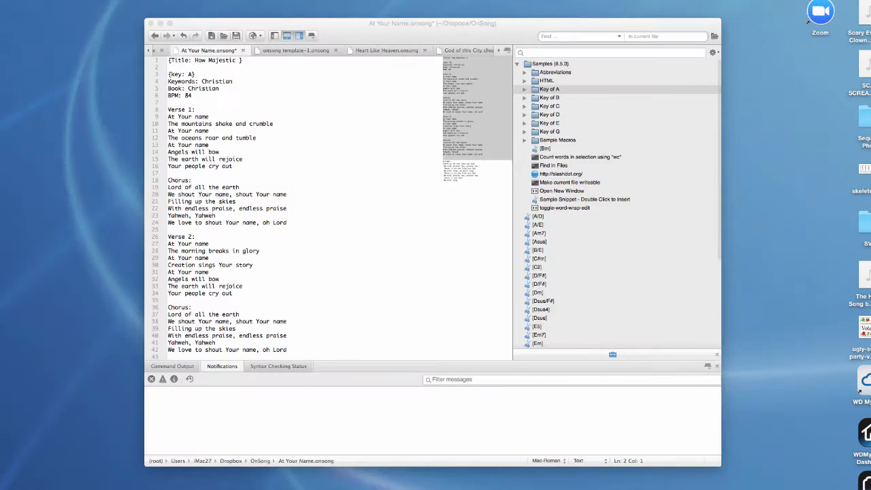
Switch back to Komodo and change the song title to At Your Name, removing the extra space before the closing brace
left_click(199, 63)
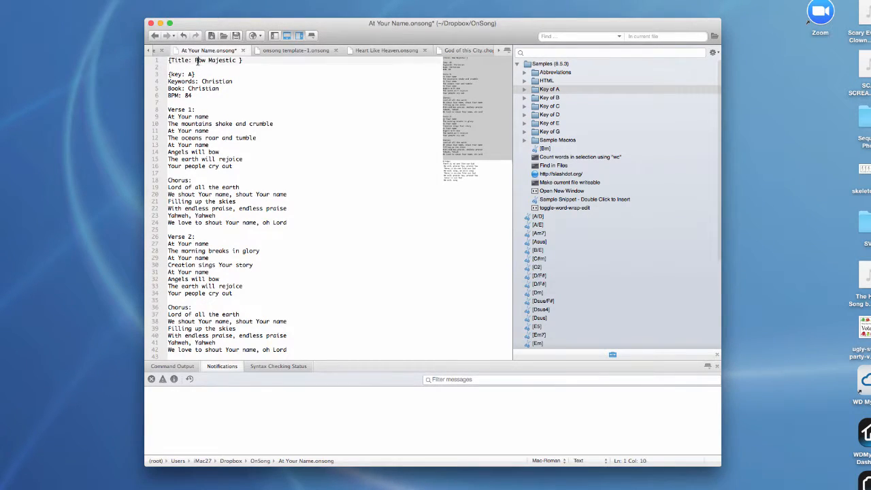
double_click(222, 60)
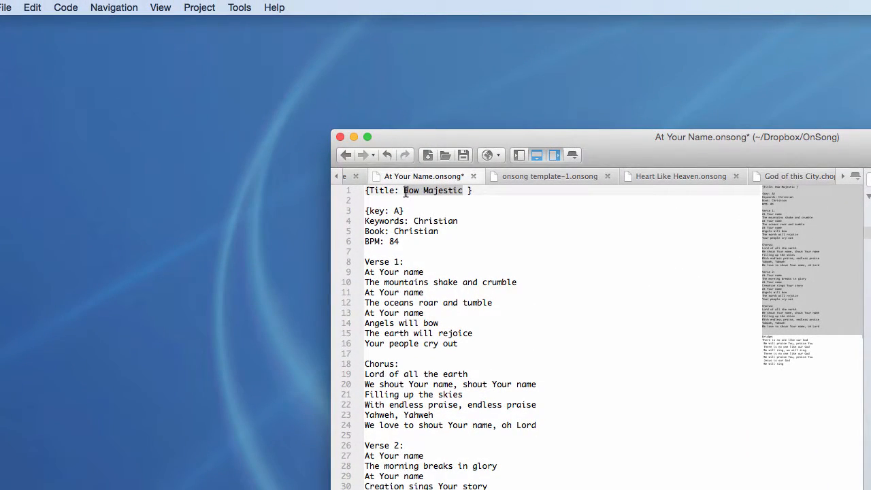
type("At Your")
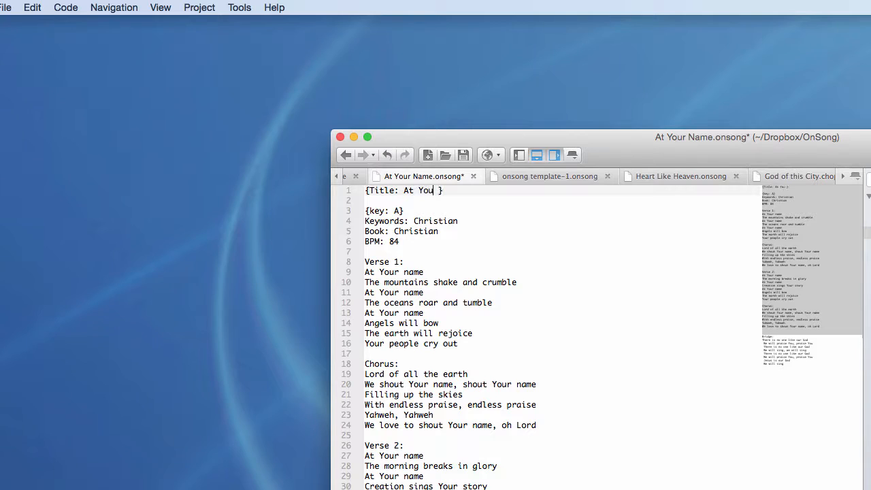
type(" Name")
left_click(467, 191)
key("BackSpace")
Delete the blank line between the title and key tags
left_click(368, 201)
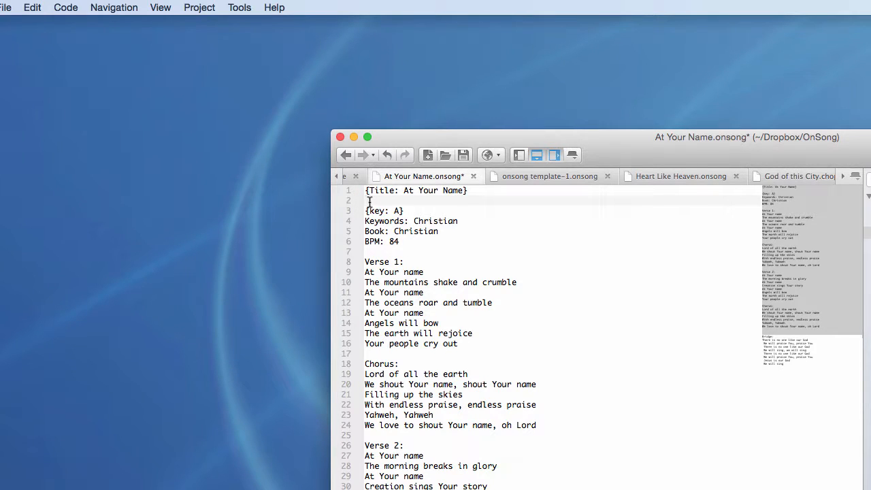
key("BackSpace")
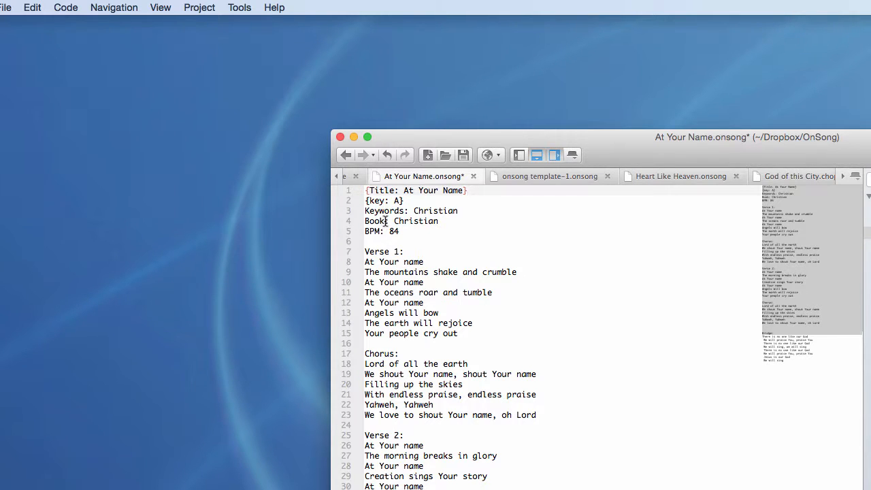
scroll(399, 218, "right", 1)
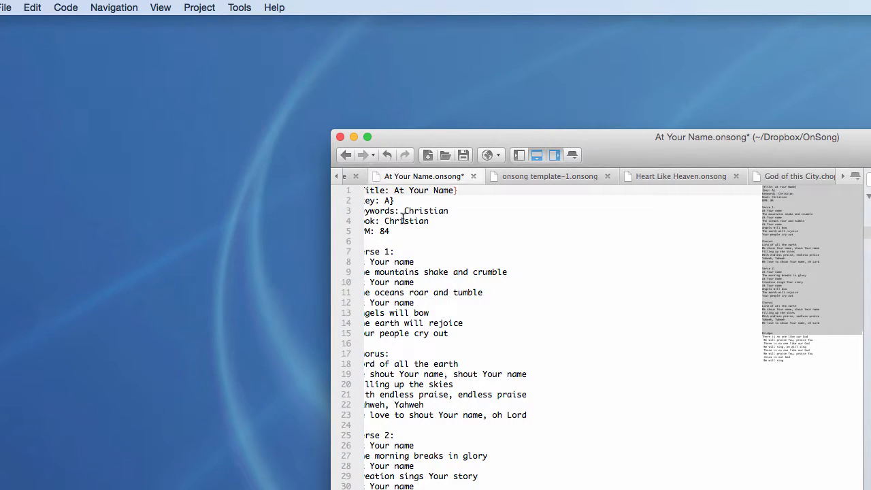
scroll(401, 218, "left", 1)
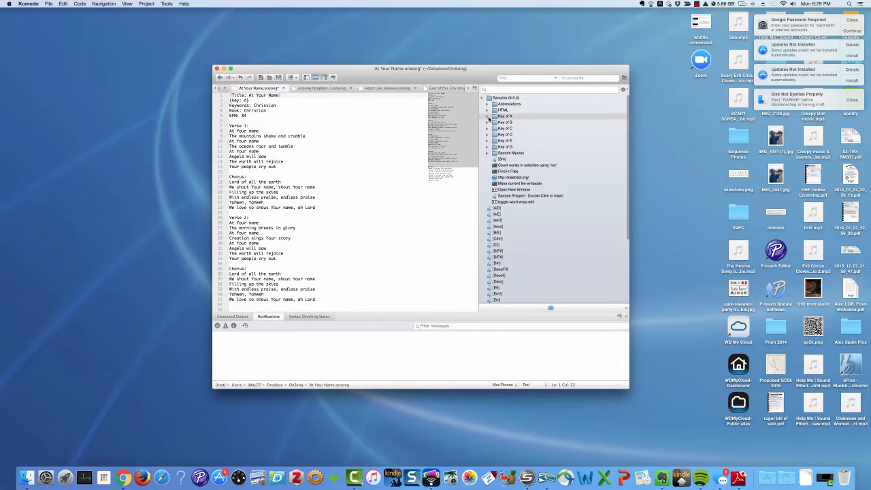
Expand the Key of A snippet folder and insert the [A] chord at the start of Verse 1's first line
left_click(488, 116)
left_click_drag(505, 129, 250, 133)
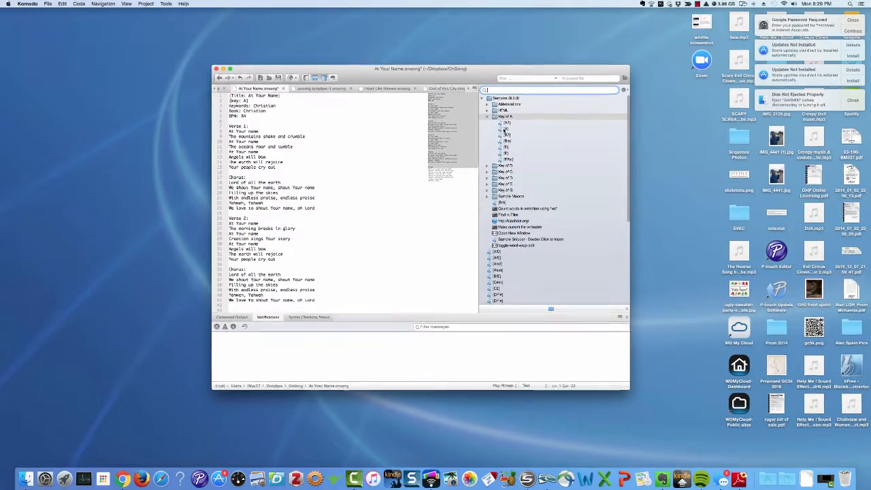
Switch to Chrome and check the chord placement on the At Your Name PDF chord sheet
left_click_drag(201, 265, 162, 262)
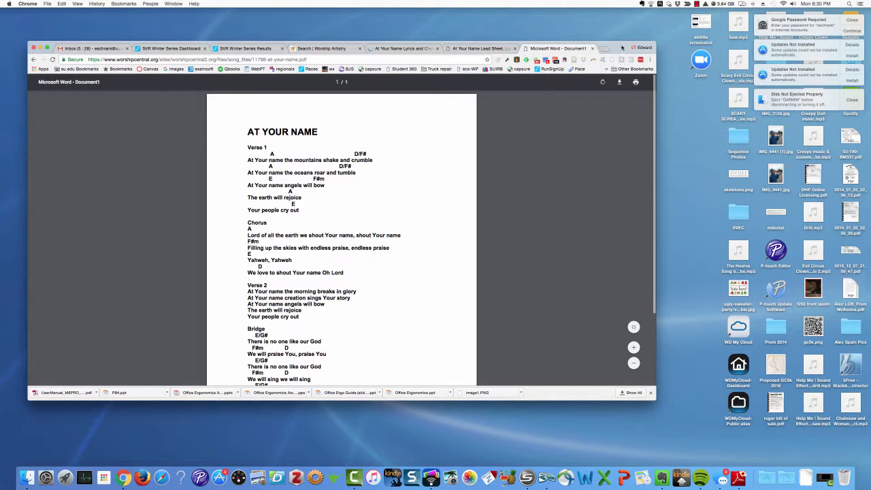
left_click_drag(621, 47, 0, 71)
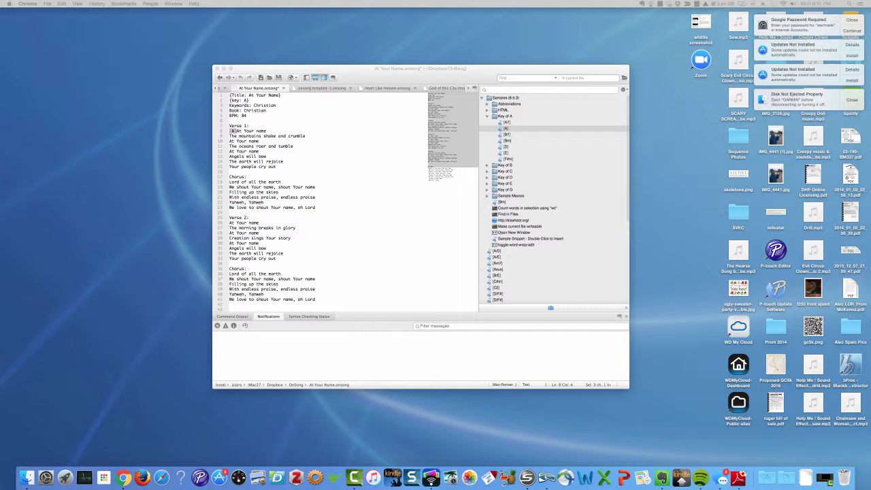
left_click_drag(1, 36, 442, 48)
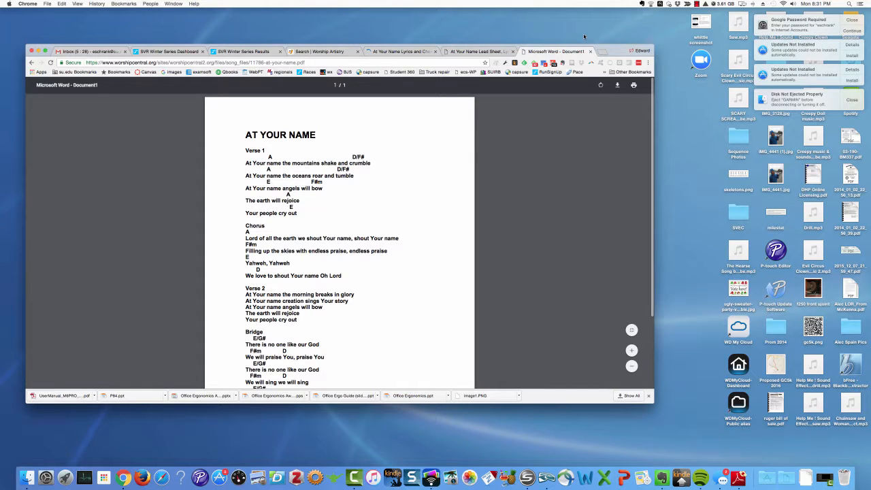
left_click_drag(618, 49, 0, 76)
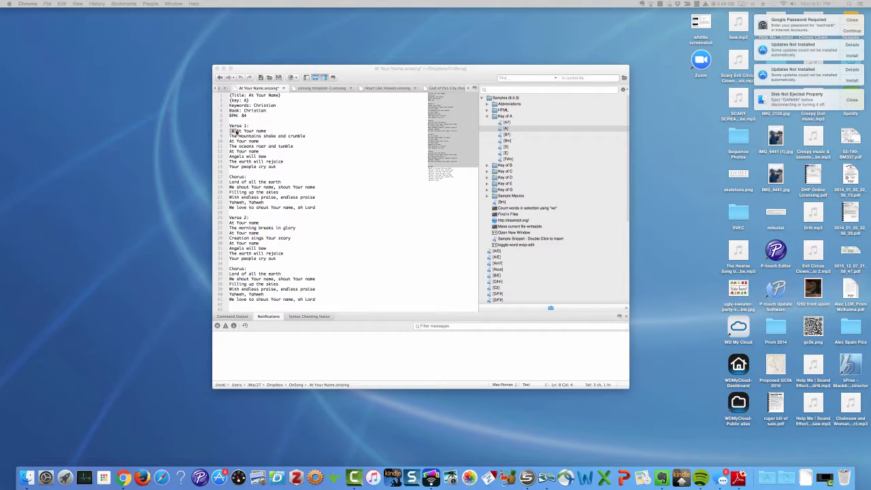
Remove the [A] chord from the start of Verse 1's first line and insert it before "name" instead
left_click(237, 135)
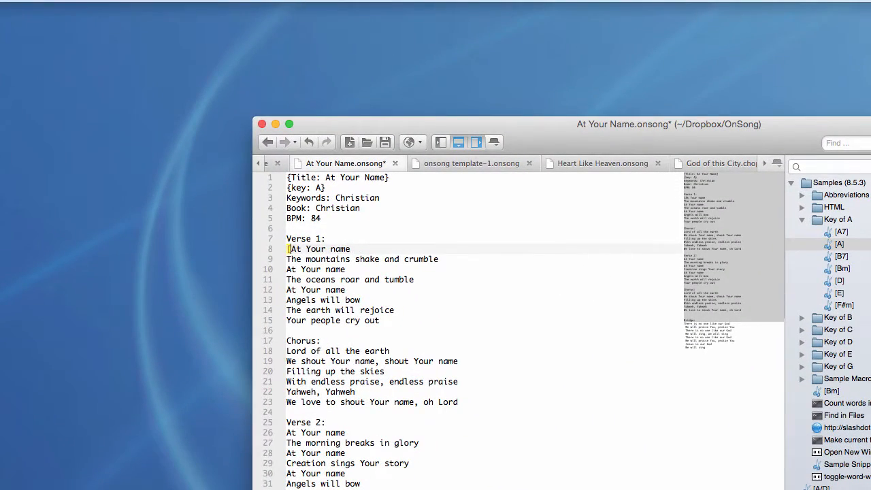
key("BackSpace")
left_click_drag(839, 258, 321, 257)
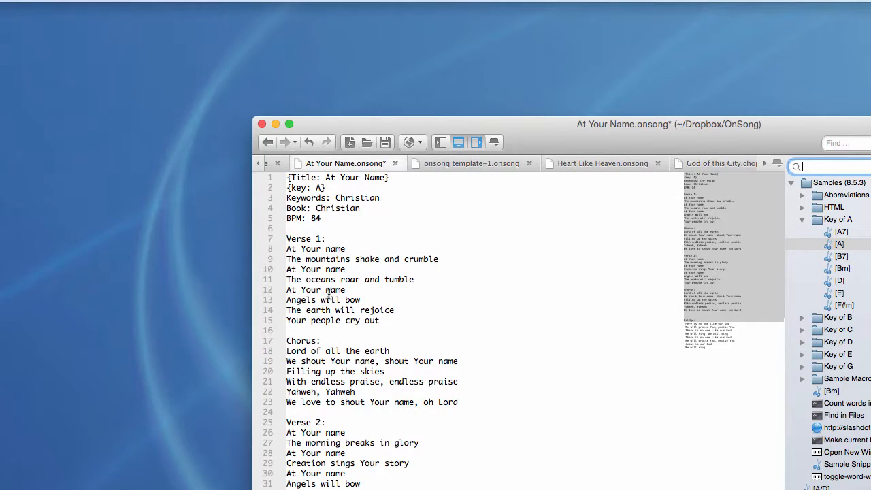
left_click(323, 248)
double_click(842, 245)
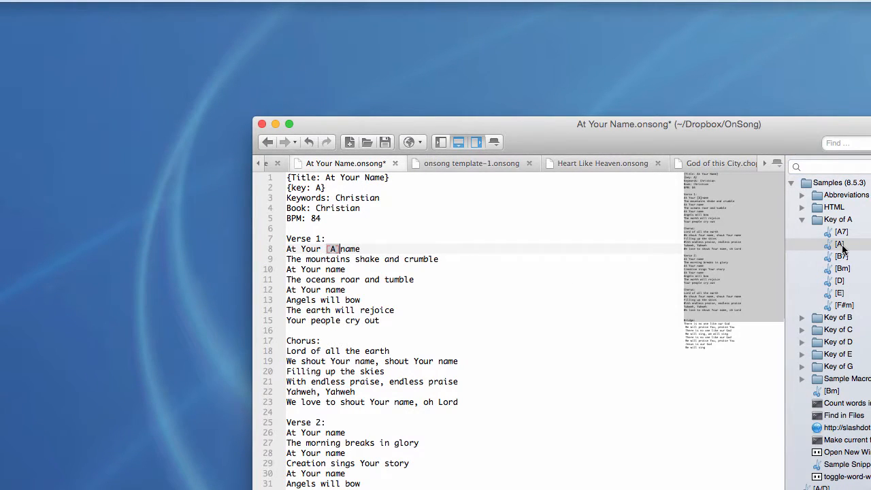
Add [A] chords before the second "name" and before "joice" in Verse 1, and before "Lord" in the first Chorus
left_click(326, 270)
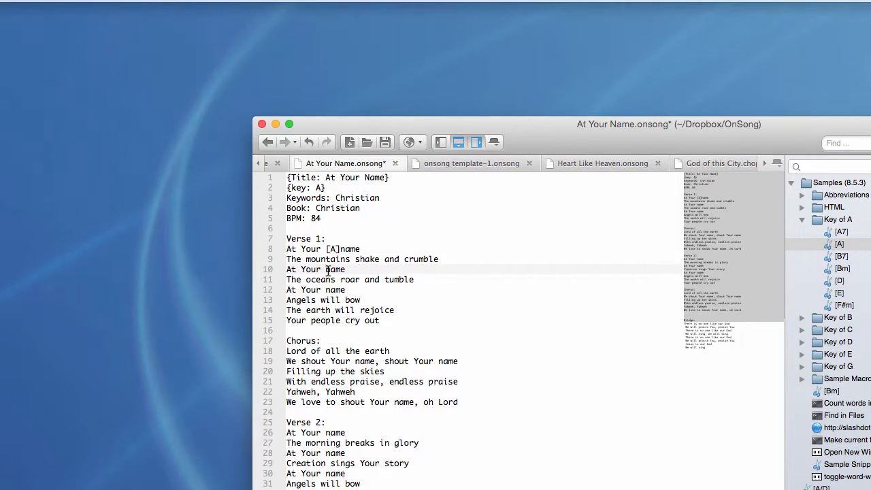
type("[A]")
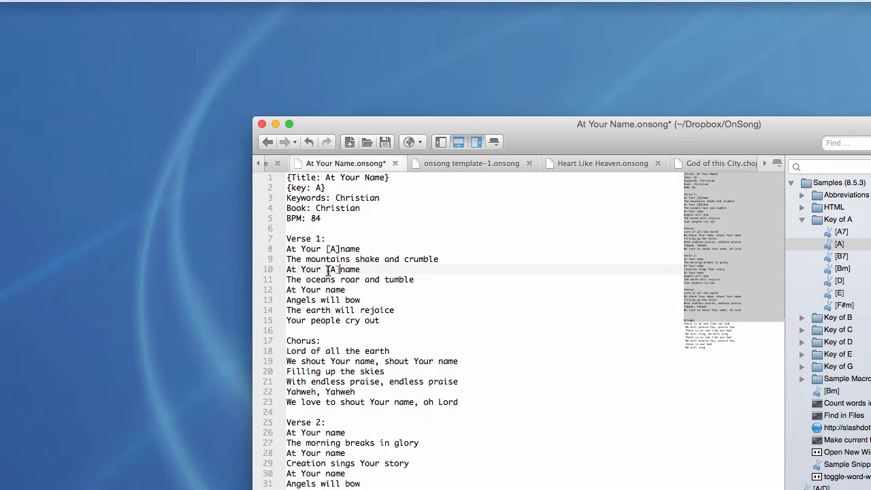
left_click(372, 310)
type("[A]")
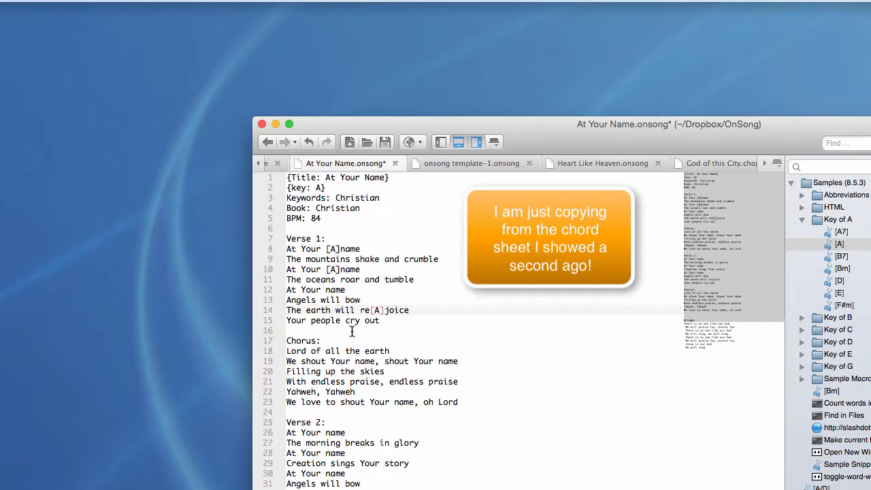
left_click(286, 351)
type("[A]")
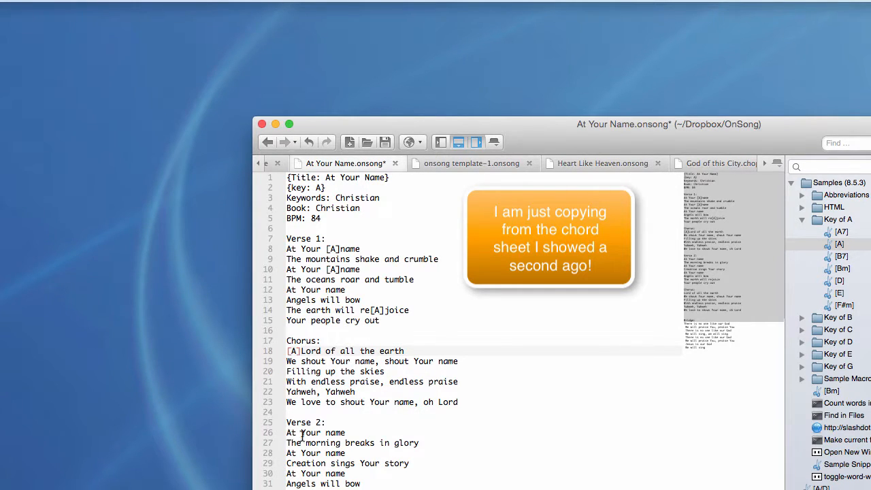
Add [A] chords in Verse 2 before "name" in the first and third lines and before "rejoice"
left_click(326, 433)
type("[A]")
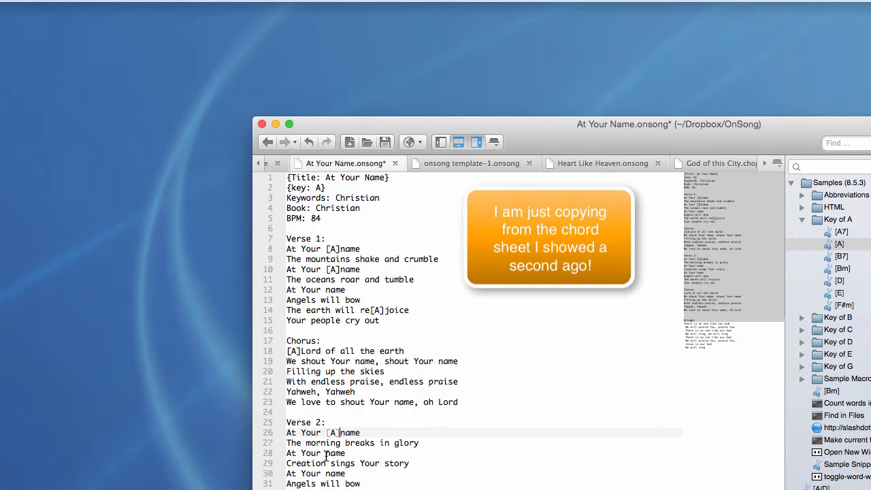
left_click(326, 453)
type("[A]")
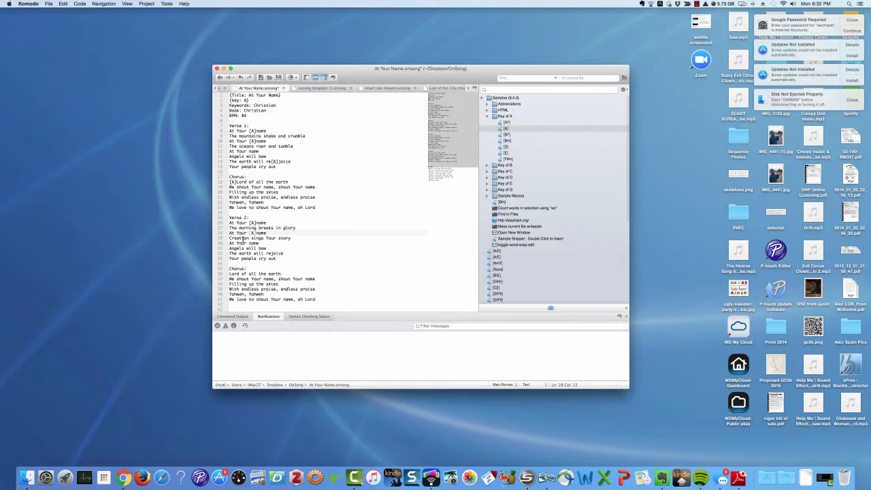
left_click(258, 249)
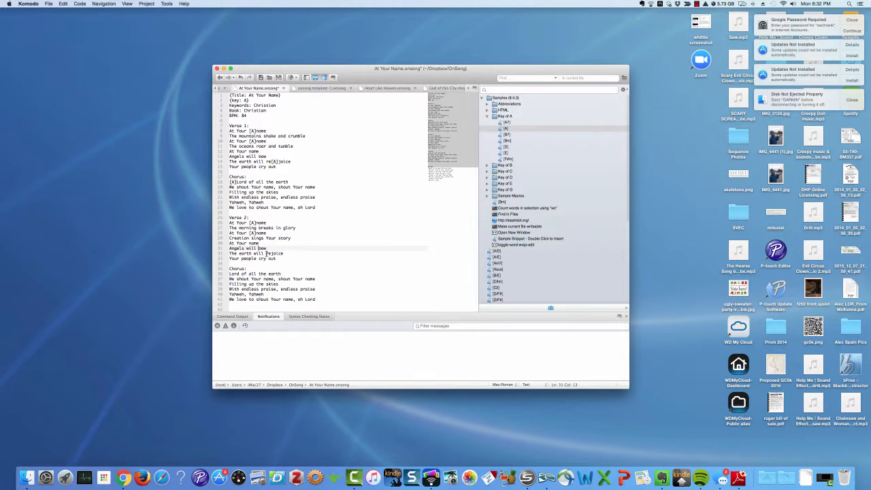
left_click(266, 253)
type("[A]")
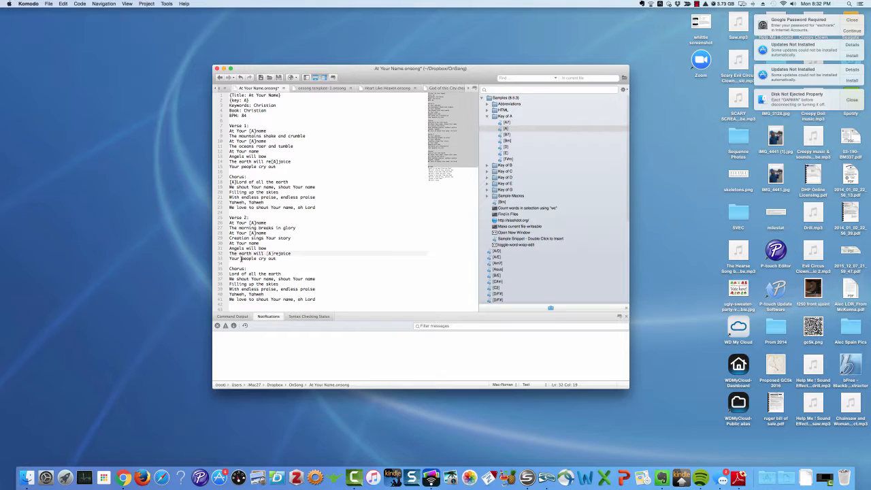
Join Verse 1's eight short lines in pairs into four longer lines, with spaces between the joined phrases
left_click(271, 131)
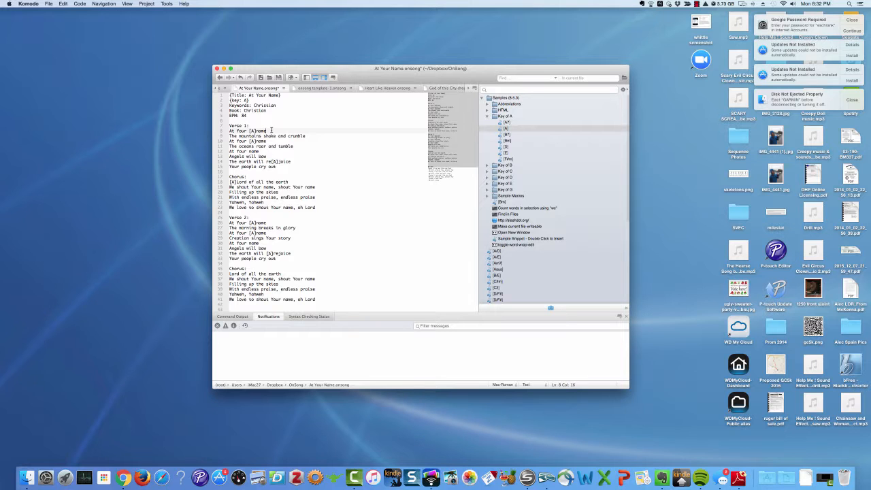
key("Delete")
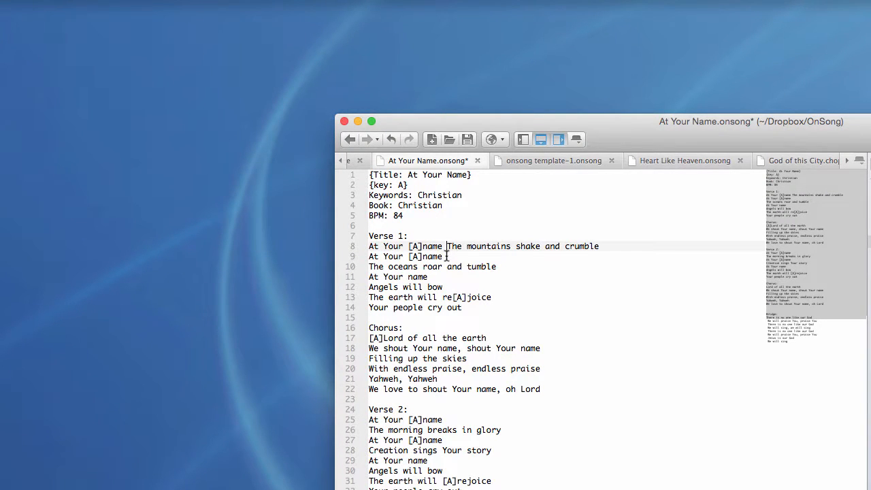
left_click(447, 256)
key("Delete")
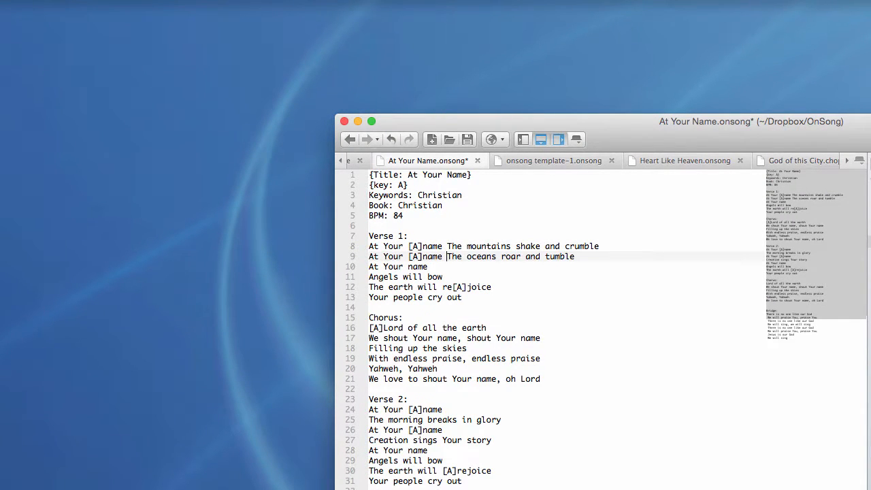
left_click(438, 267)
key("Delete")
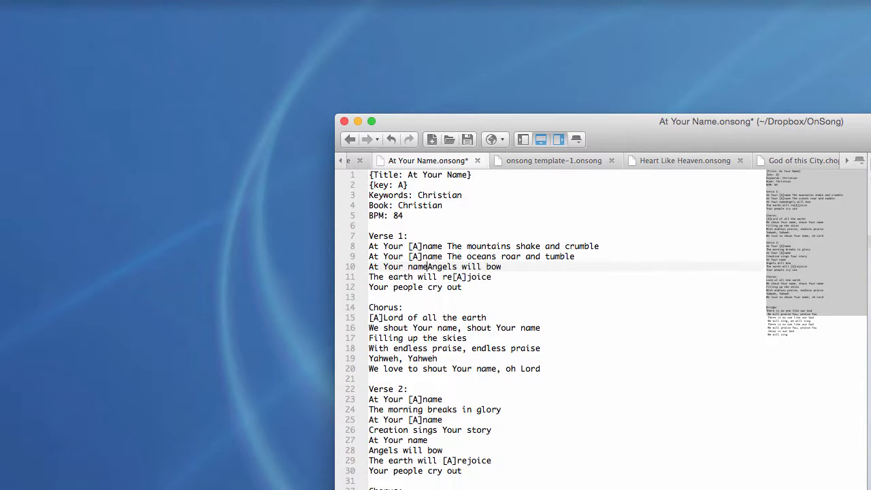
left_click(495, 276)
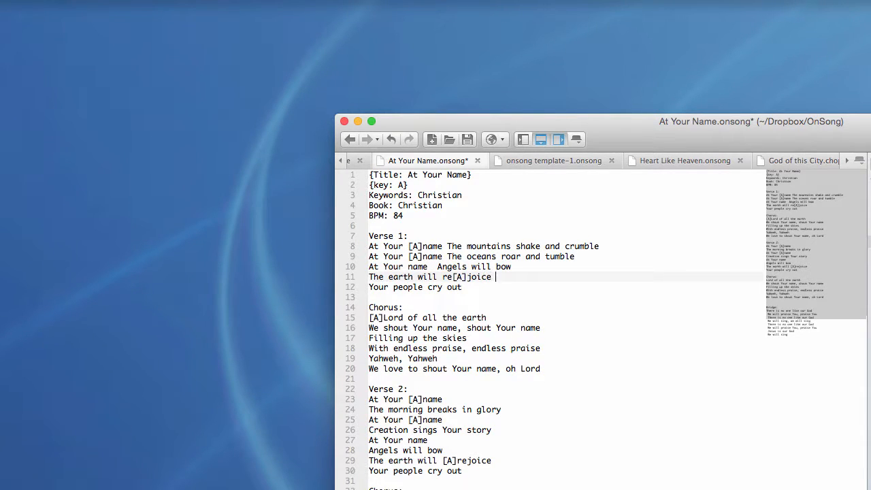
key("Delete")
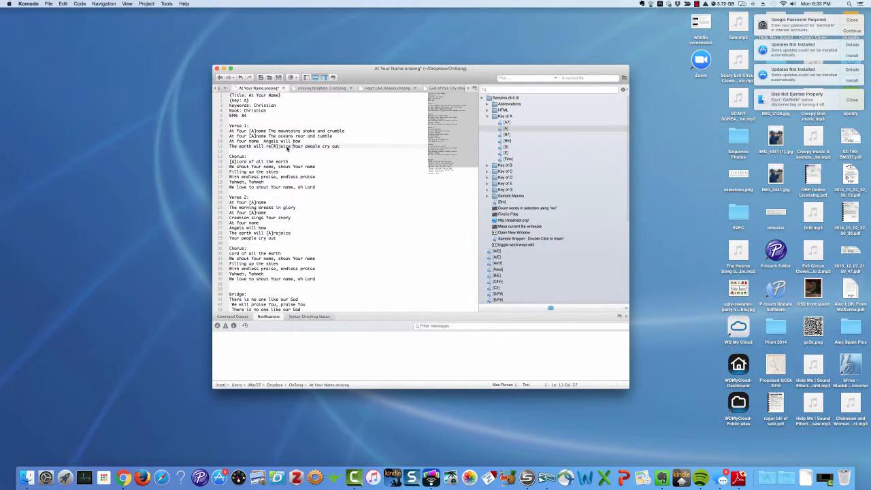
Insert [D/F#] chords in Verse 1 after the "cr" of "crumble" and after the "t" of "tumble"
left_click(332, 131)
type("[D/F")
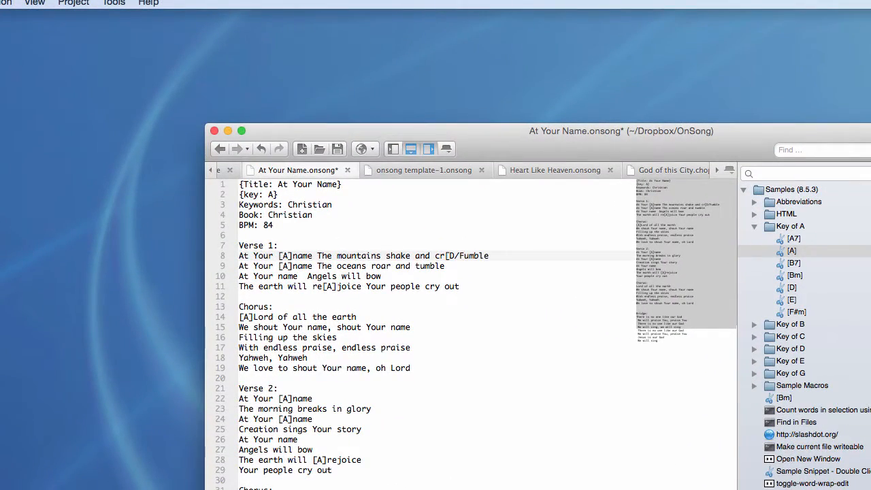
type("#]")
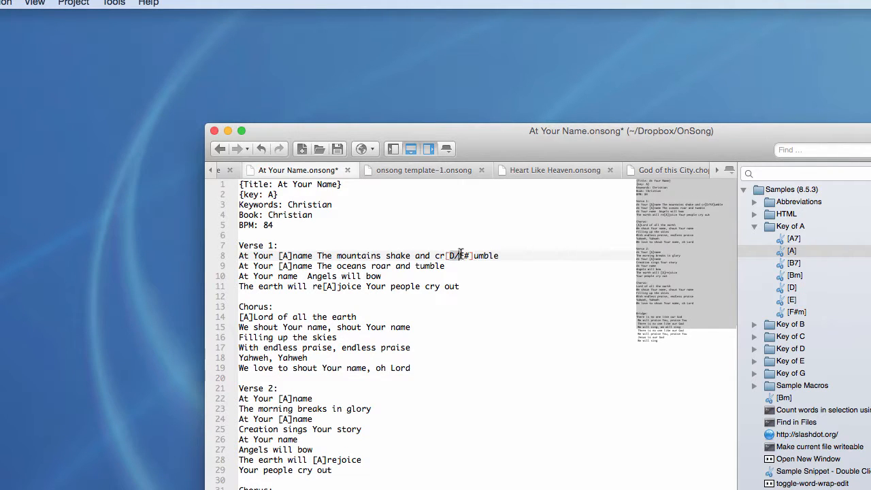
left_click_drag(473, 256, 447, 258)
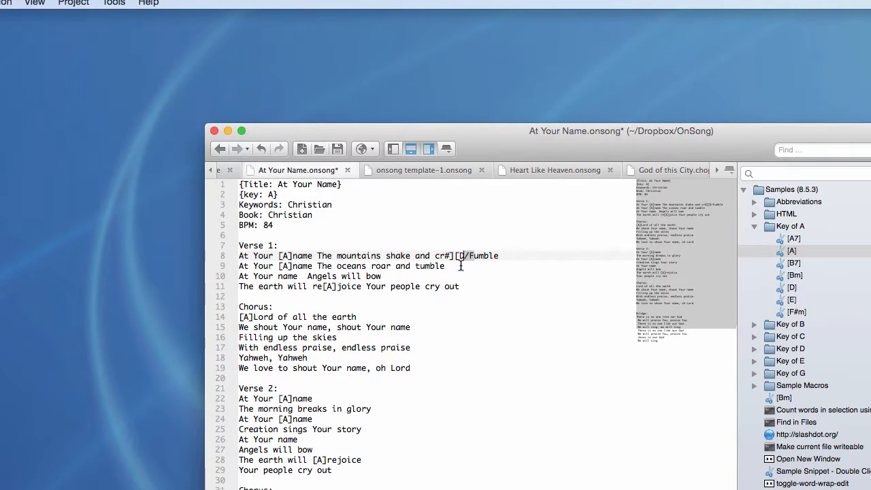
key("super+z")
left_click_drag(473, 255, 447, 256)
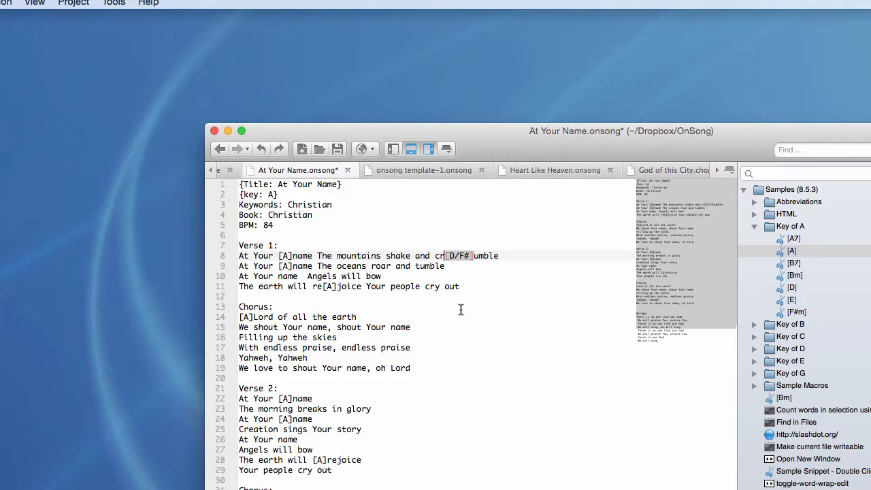
left_click(422, 266)
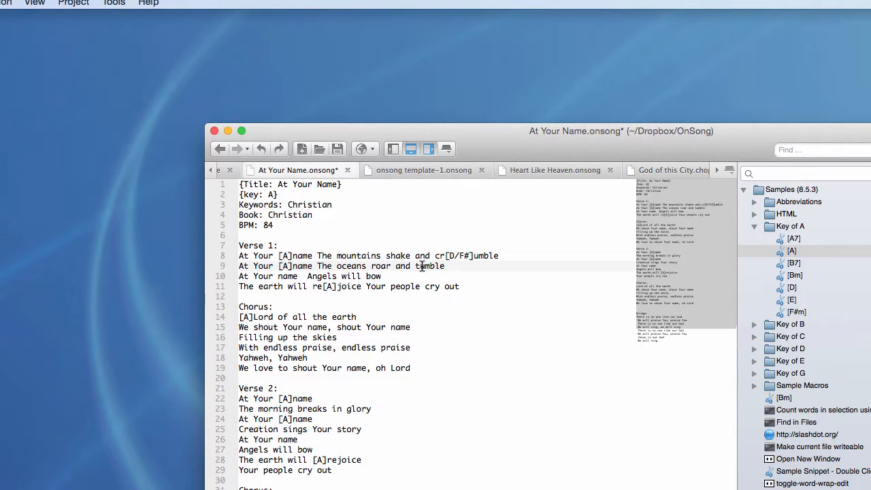
type("[D/F#]")
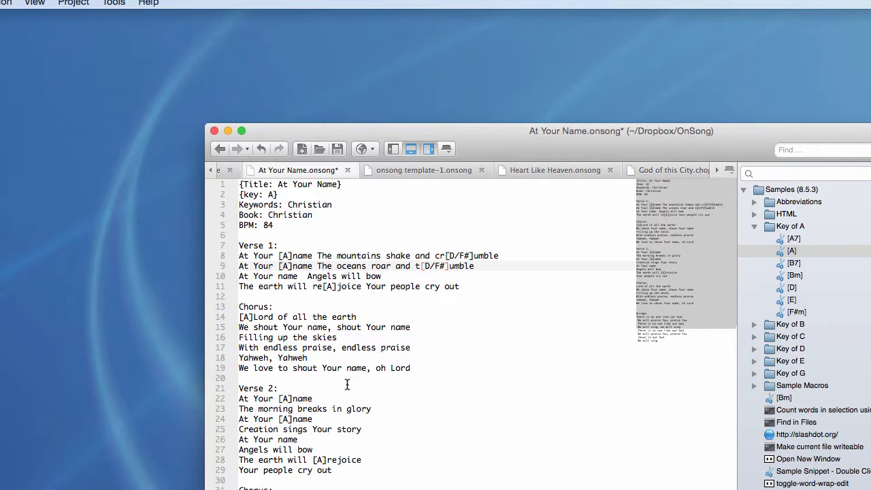
Join Verse 2's eight short lines in pairs into four longer lines, with a space between the joined phrases
left_click(320, 398)
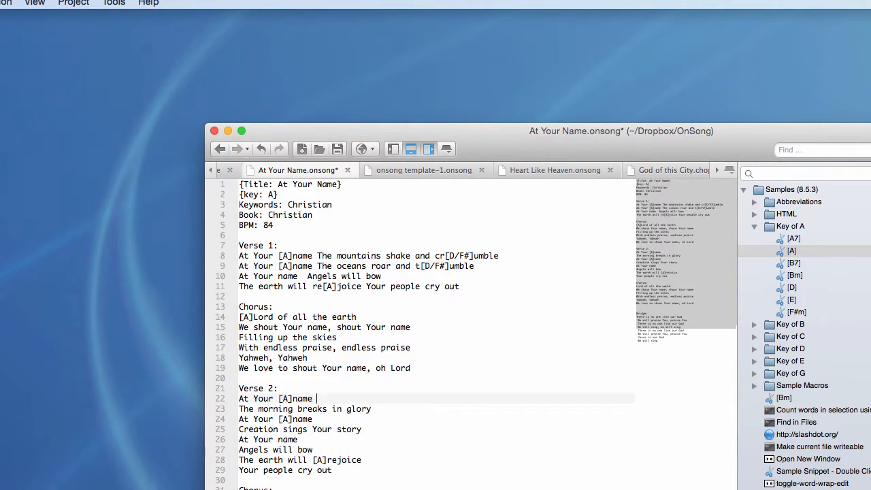
key("Delete")
key("Down")
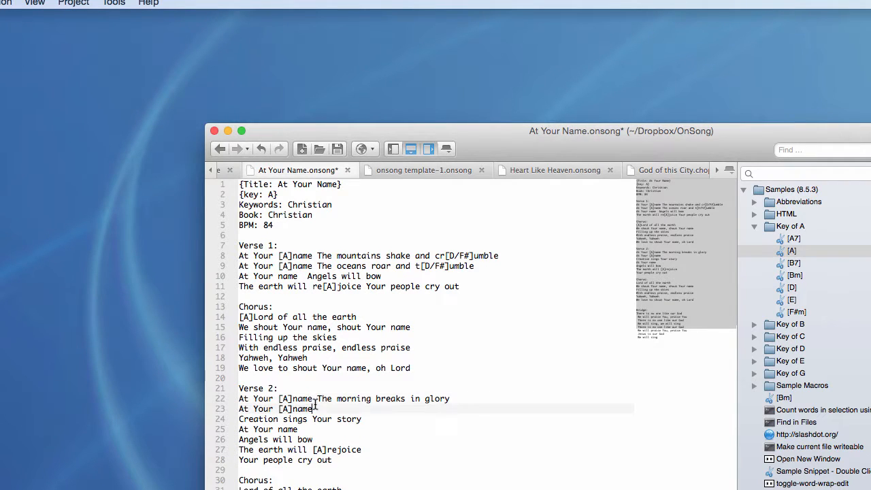
key("Delete")
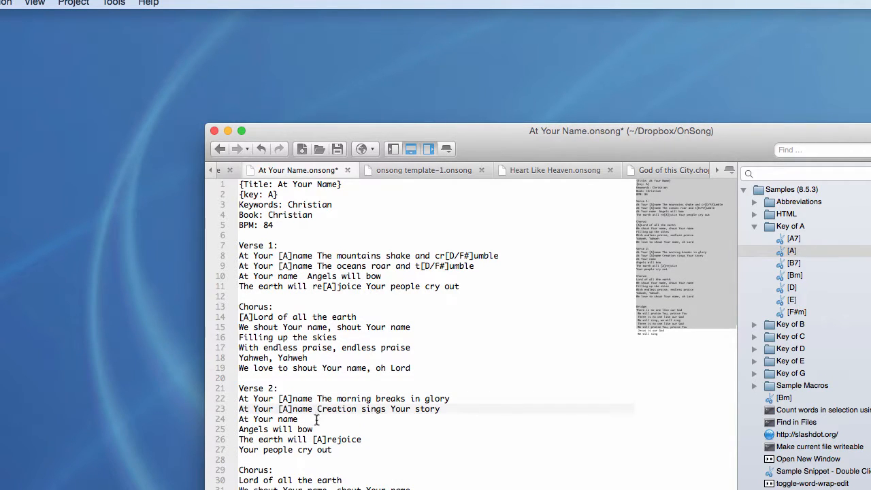
key("Down")
key("Delete")
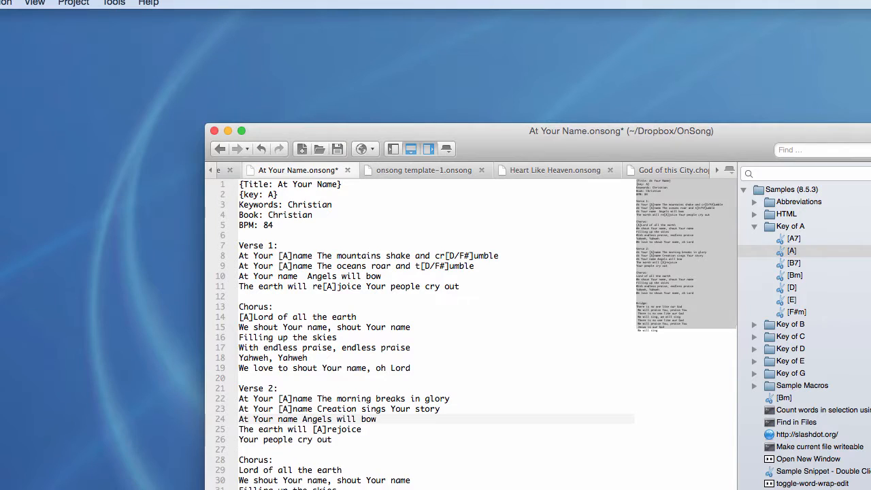
left_click(362, 429)
key("Delete")
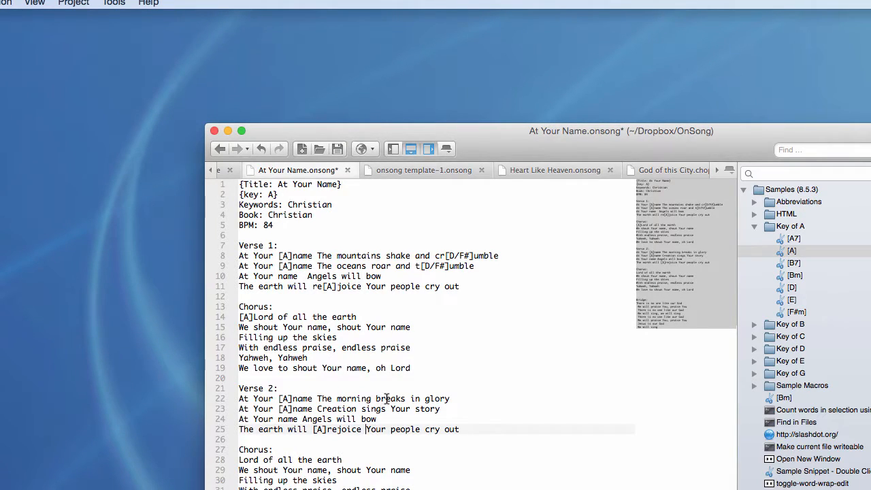
Insert [D/F#] chords in Verse 2 after the "g" of "glory" and after the "st" of "story"
left_click(429, 399)
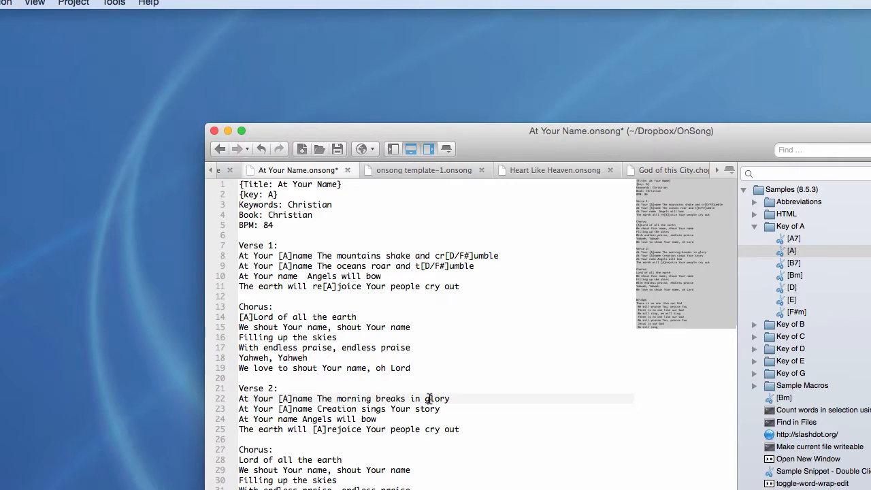
type("[D/F#]")
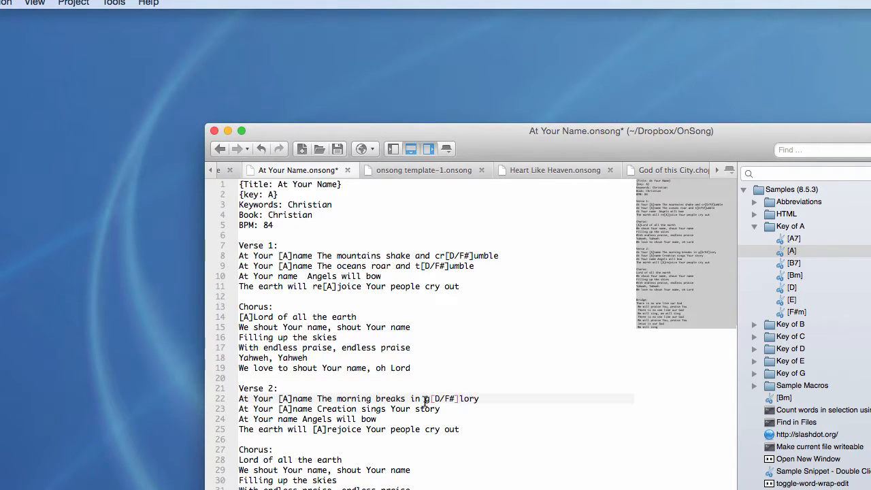
left_click(426, 409)
type("[D/F#]")
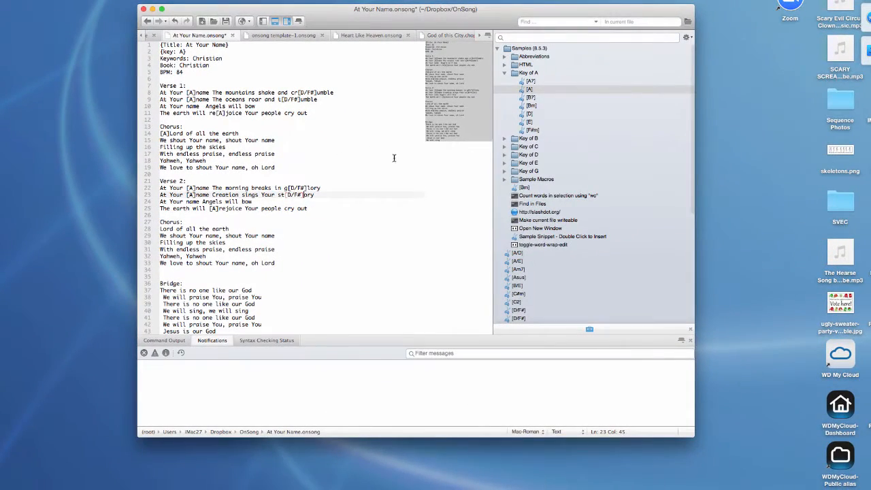
Add [D] chords in the Bridge before the first "You" of both praise lines, the second "we" and the final "sing", and before "love" in the first Chorus
scroll(183, 313, "down", 1)
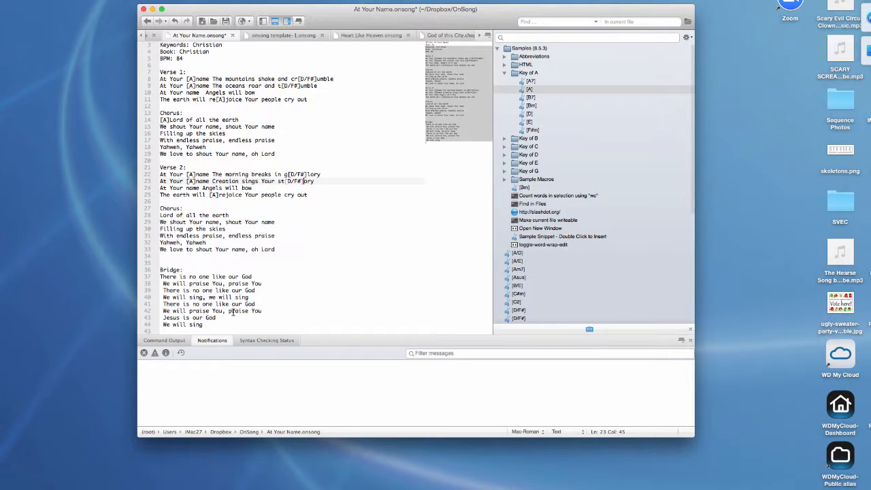
left_click(212, 283)
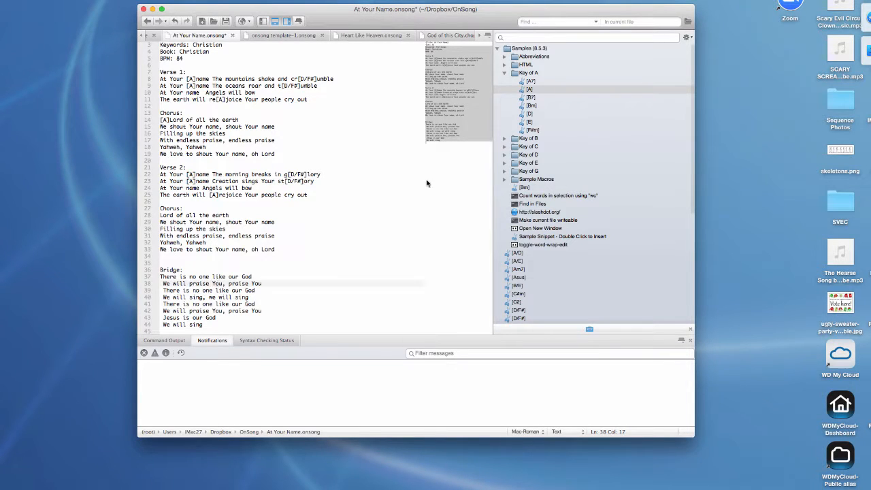
double_click(529, 114)
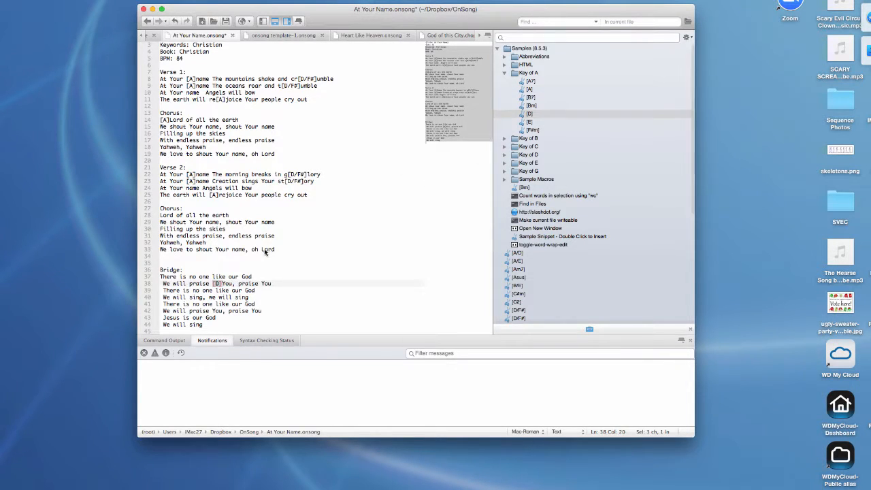
left_click(221, 297)
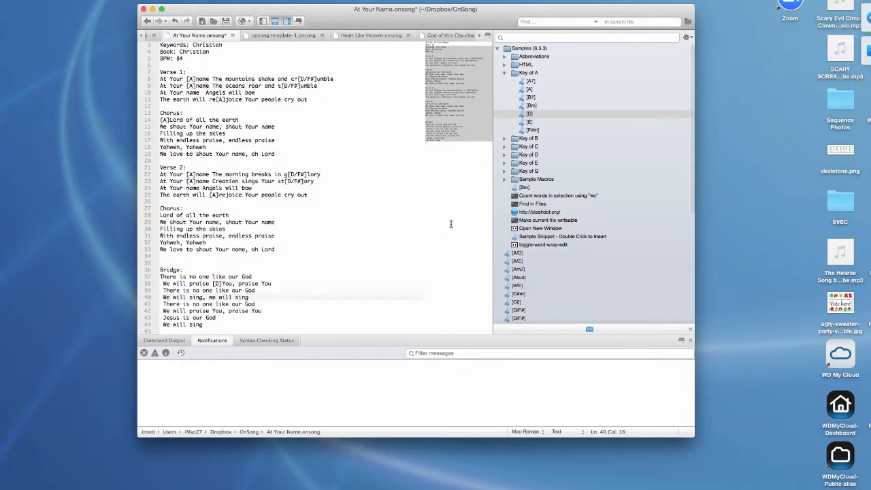
double_click(529, 114)
left_click(226, 311)
double_click(530, 113)
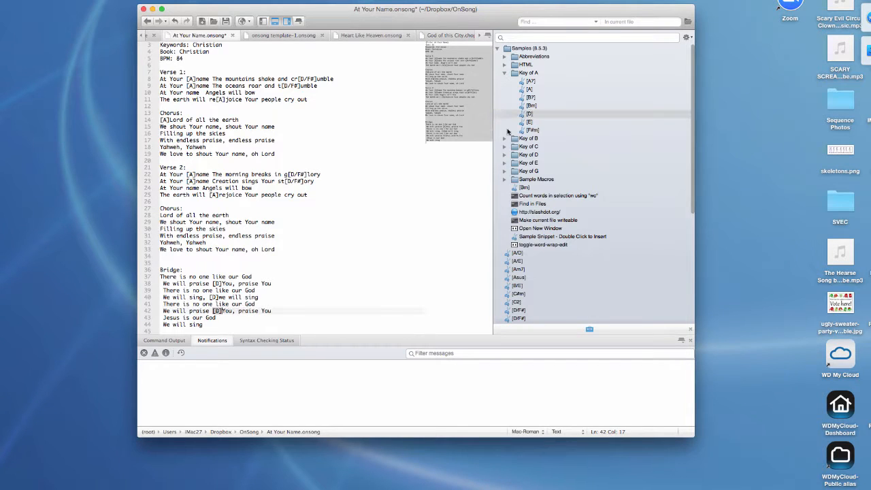
left_click(190, 325)
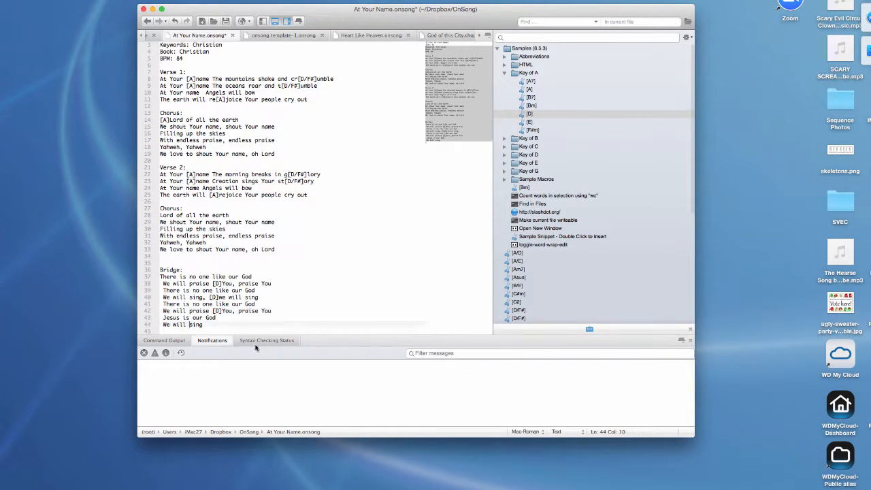
double_click(529, 114)
left_click(170, 154)
double_click(530, 114)
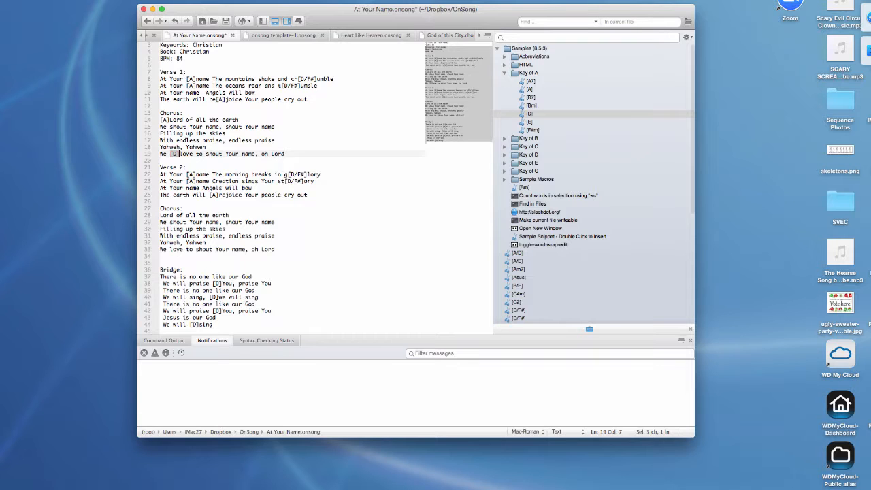
Add [E] chords in Verse 1 before the third line's "name" and before "out", and before the first "Yahweh" in the first Chorus
left_click(529, 122)
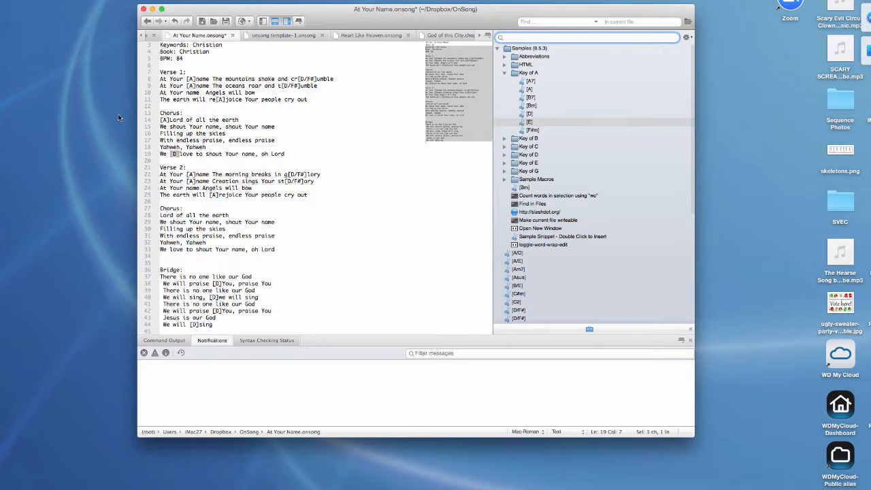
left_click(188, 92)
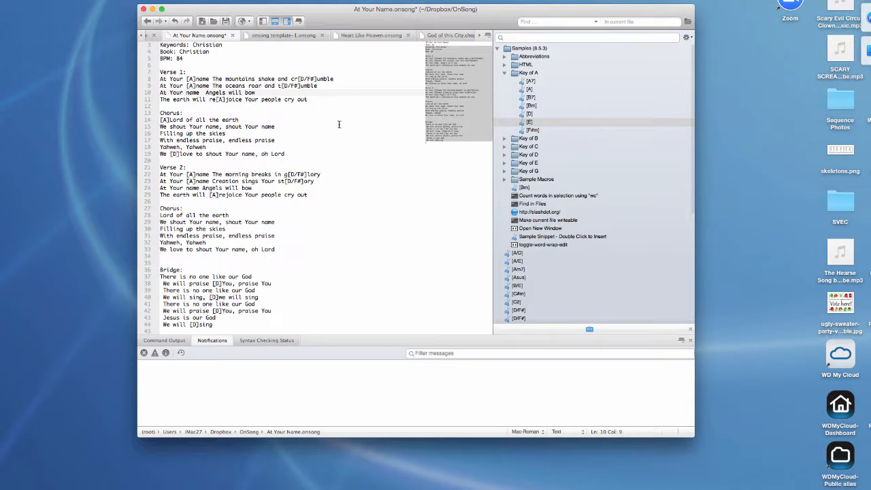
double_click(530, 122)
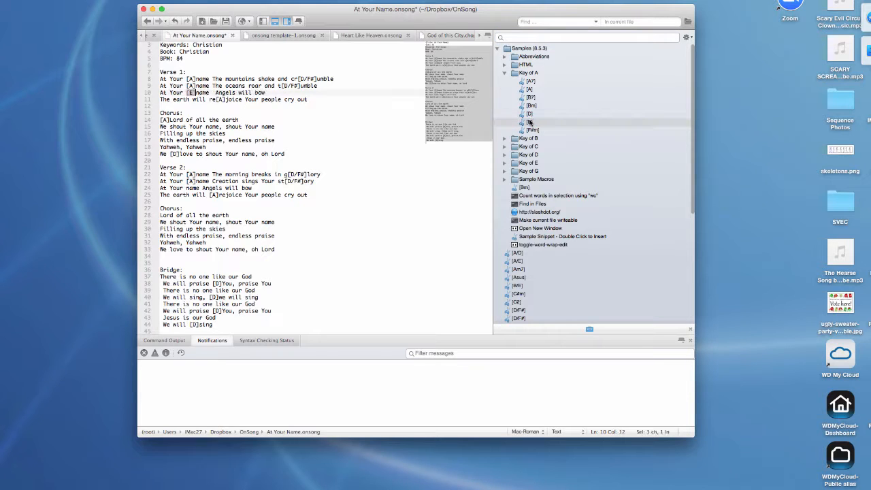
left_click_drag(186, 92, 197, 93)
key("super+c")
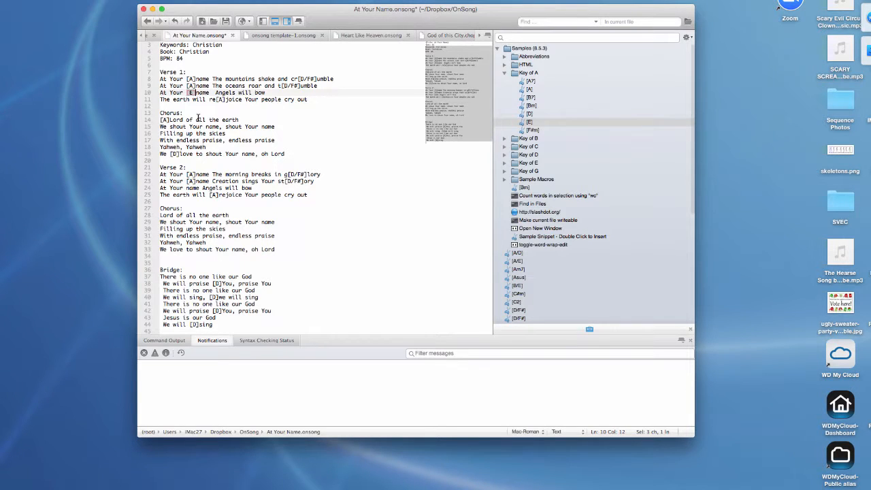
left_click(297, 99)
key("super+v")
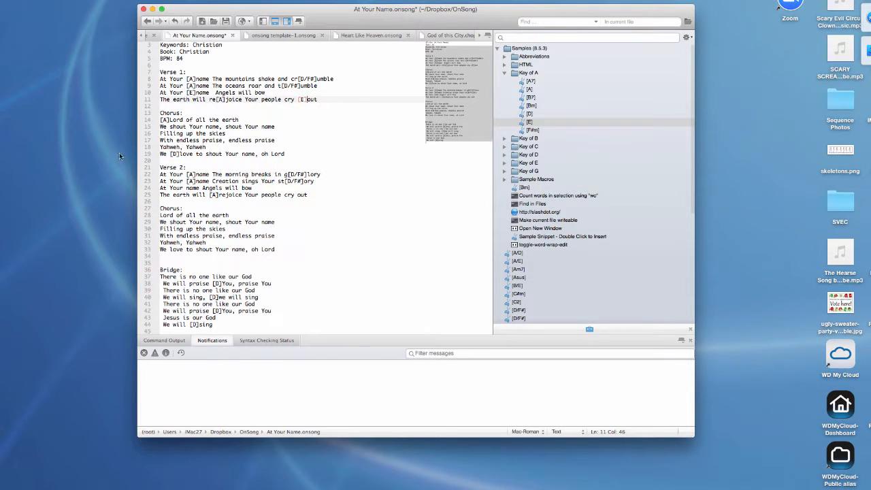
left_click(160, 147)
key("super+v")
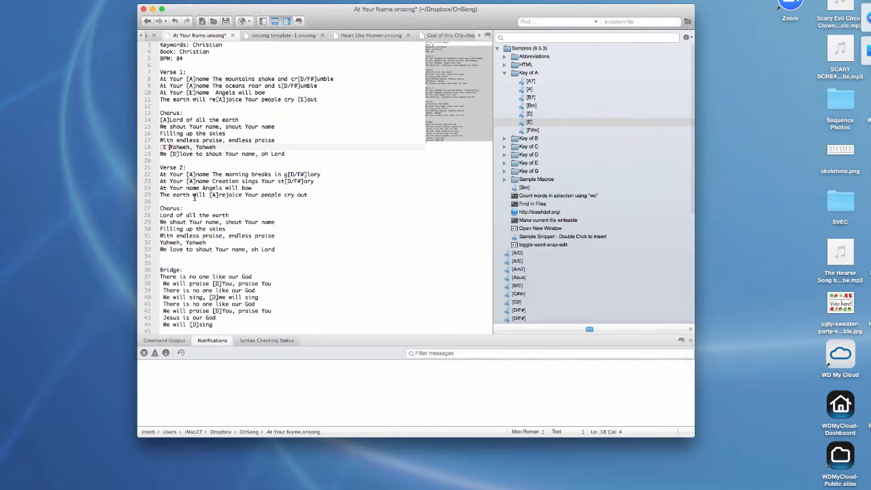
Add [E] chords in Verse 2 before "name" in the third line and directly after "cry" in the fourth
left_click(186, 188)
type("[E]")
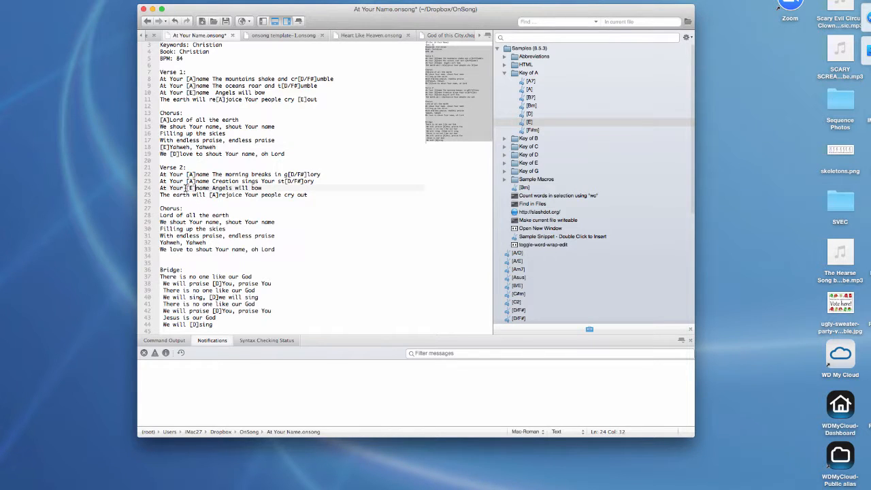
left_click(297, 194)
type("[E]")
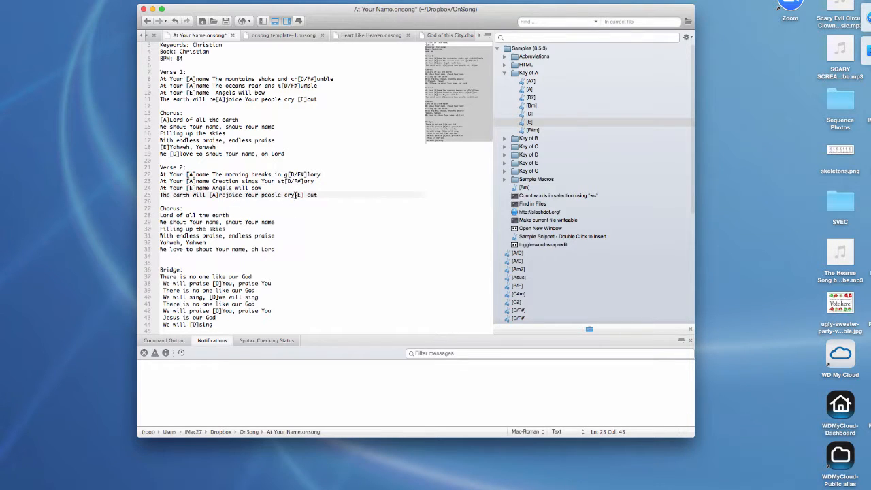
Insert [E] chords in the Bridge after "The" of "There" in the first, third and fifth lines, and after "We" in the second line
left_click(170, 276)
type("[E]")
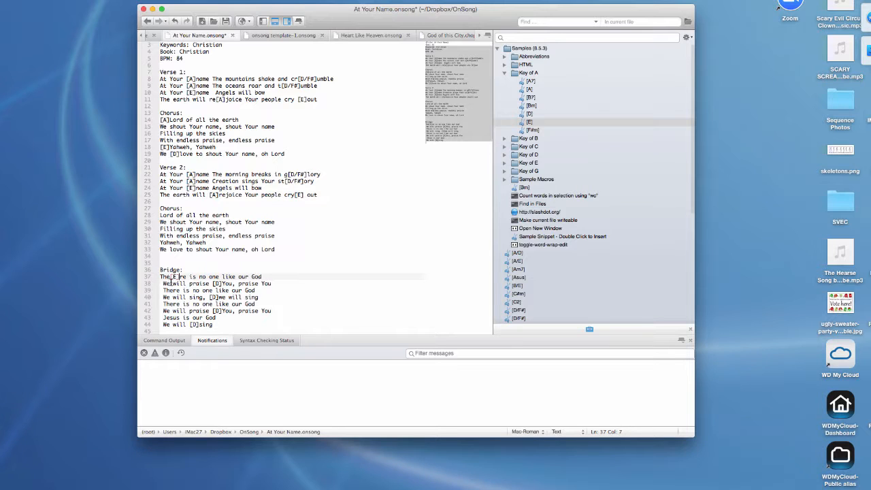
left_click(168, 283)
type("[E]")
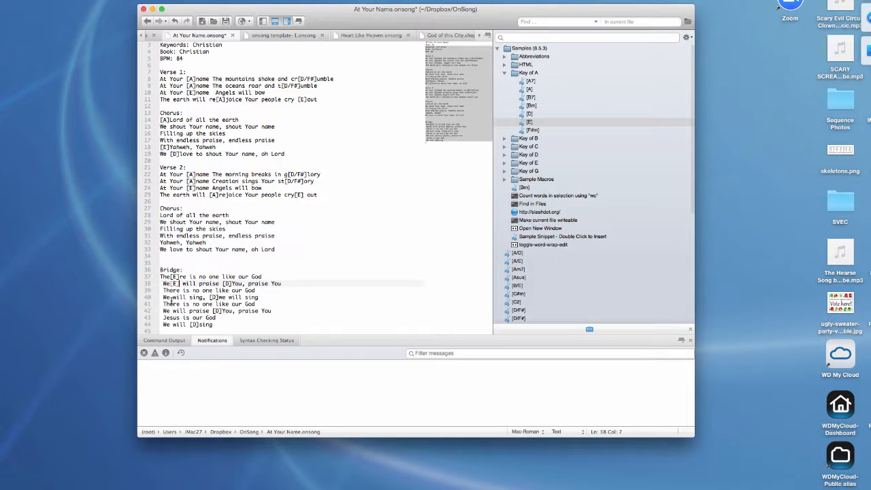
left_click(175, 304)
type("[E]")
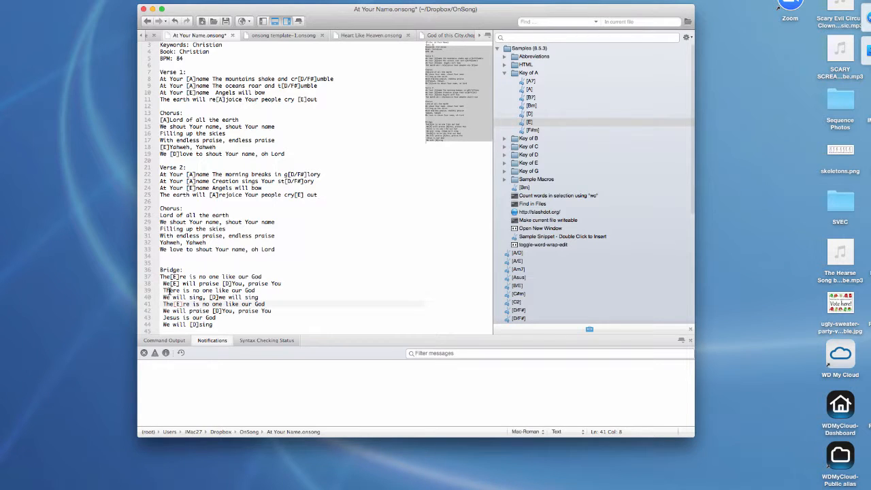
left_click(172, 290)
type("[E]")
Insert an [F#m] chord after the "W" of "We" in the Bridge's fourth line
left_click(166, 298)
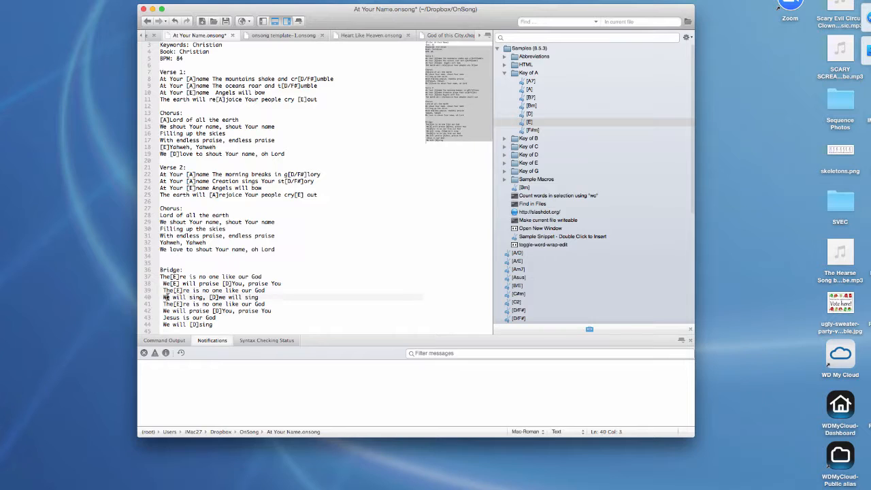
type("[E]")
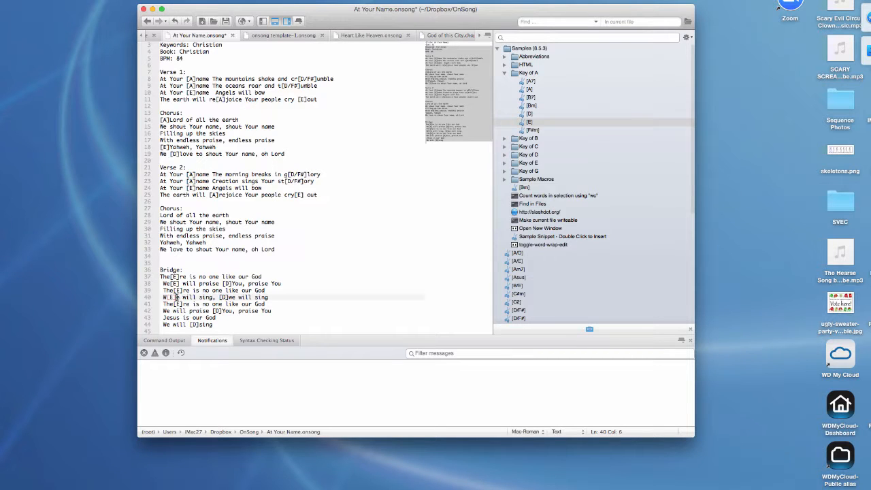
key("BackSpace")
type("F#m")
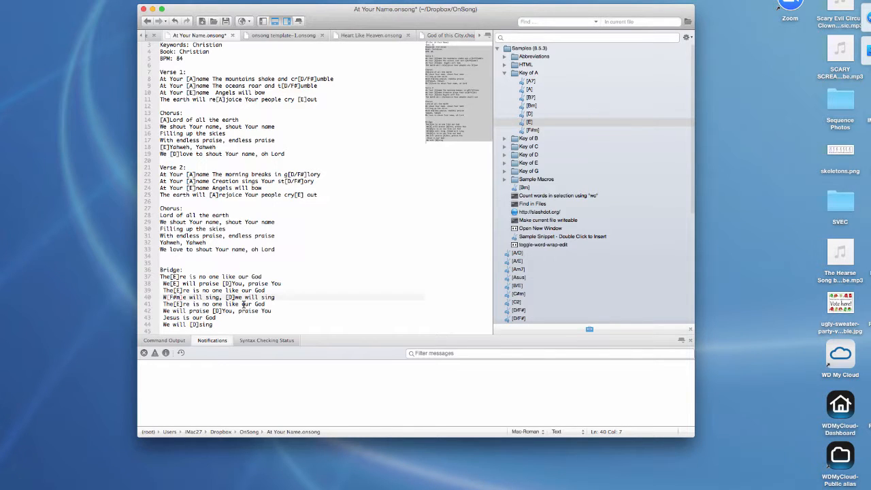
Insert an [F#m] chord directly after "We" in the Bridge's sixth line and an [E] chord before "Jesus" in the seventh
left_click(169, 310)
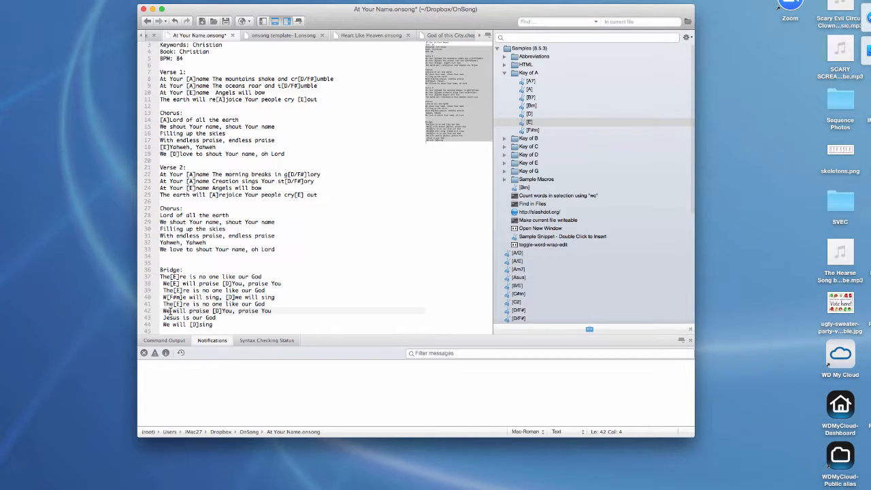
type("[E")
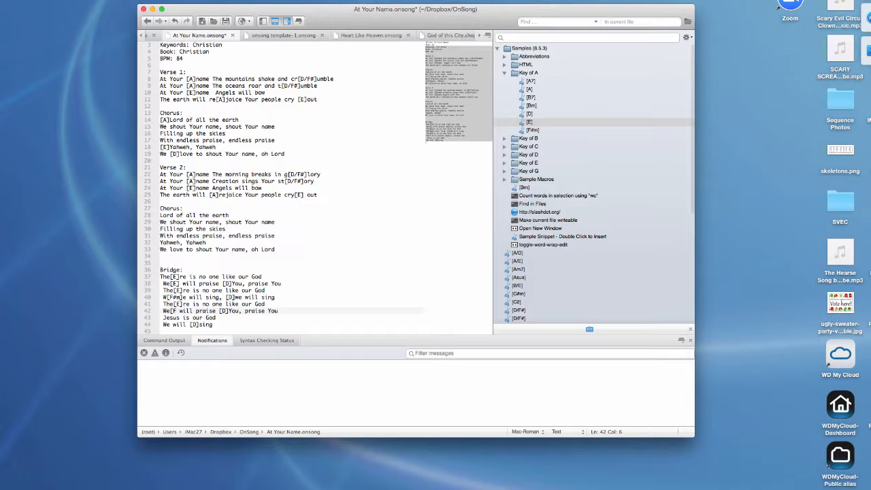
type("#m]")
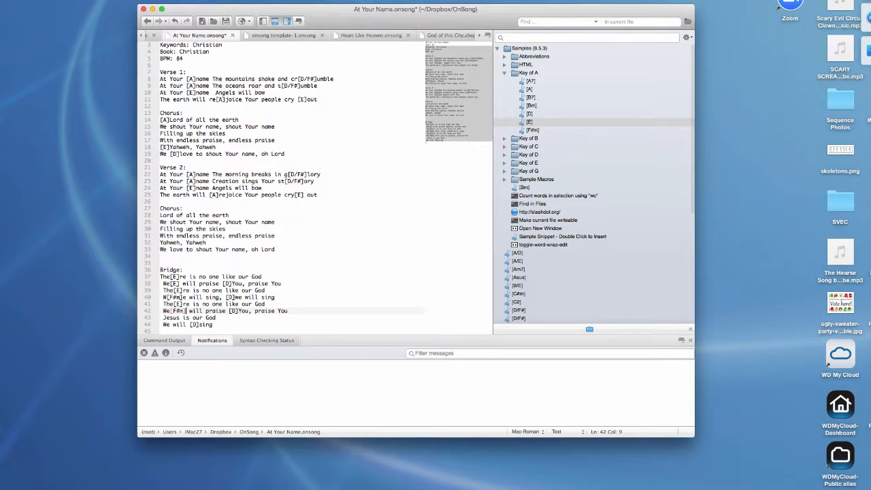
left_click(163, 318)
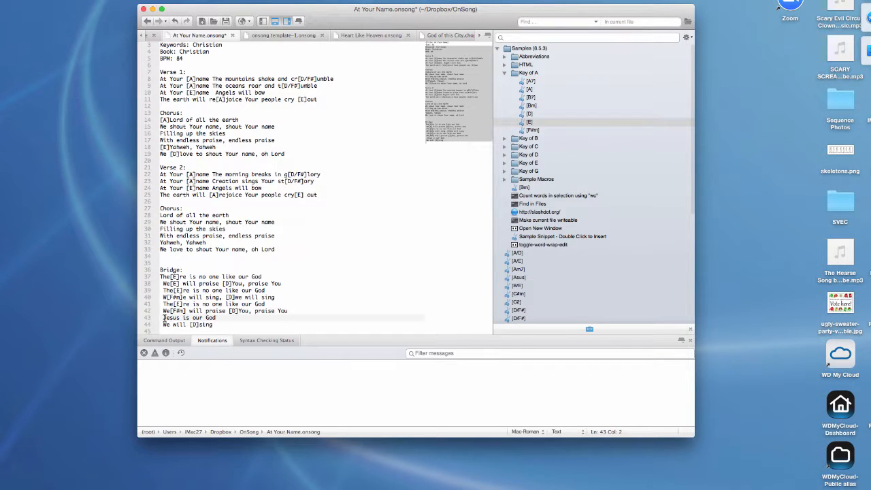
type("[E]")
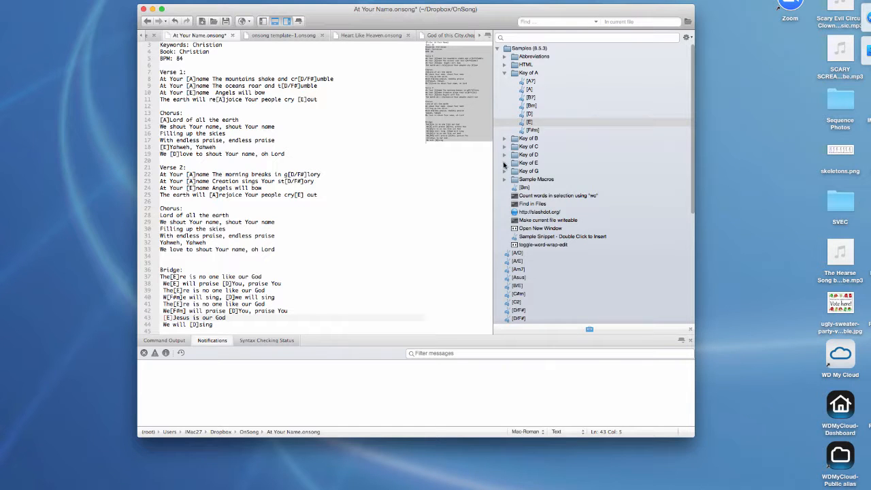
Insert the [F#m] chord snippet from the Key of E set before "bow" in Verse 1's third line
left_click(504, 163)
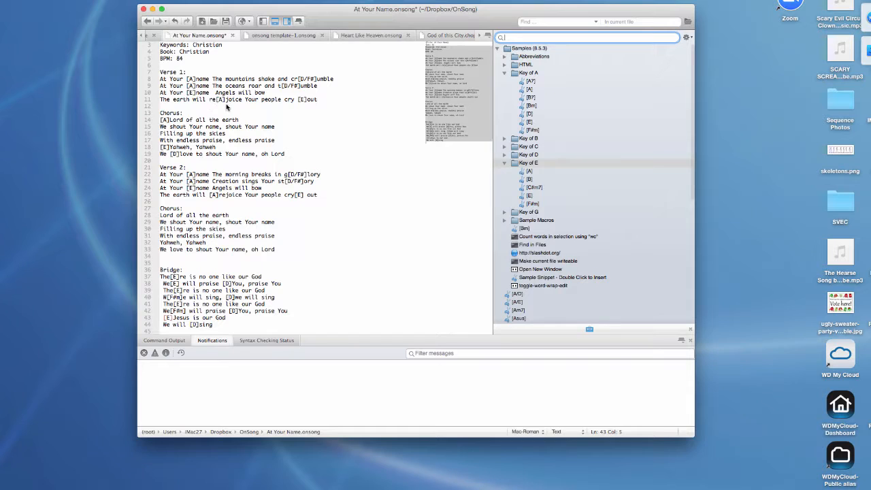
left_click(254, 94)
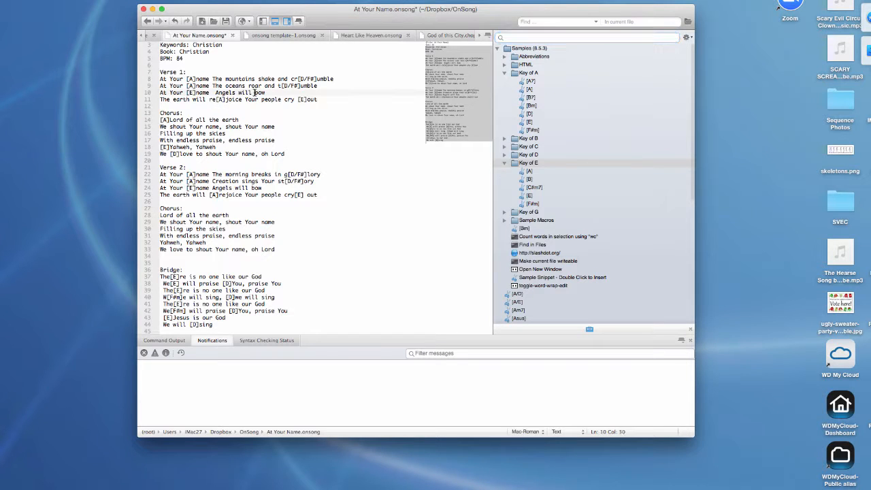
double_click(533, 205)
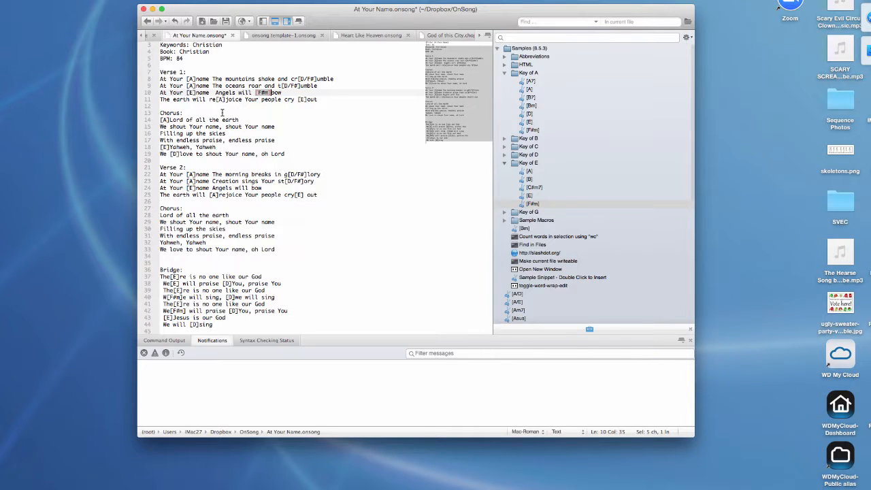
Insert the Key of A [F#m] snippet at the start of the first Chorus's second and third lines
left_click(160, 127)
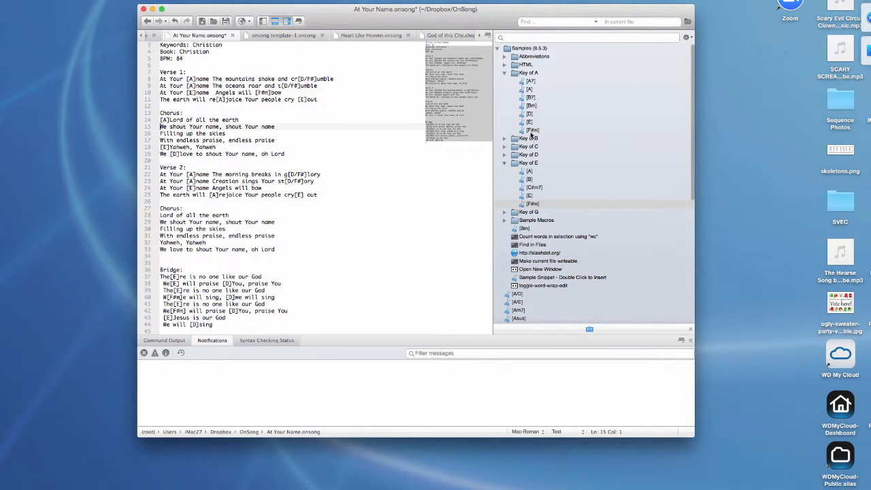
double_click(533, 130)
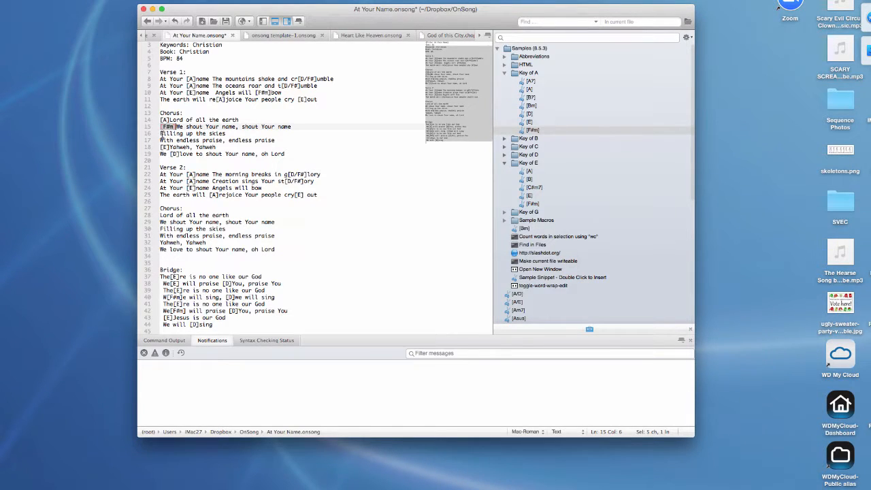
left_click(161, 134)
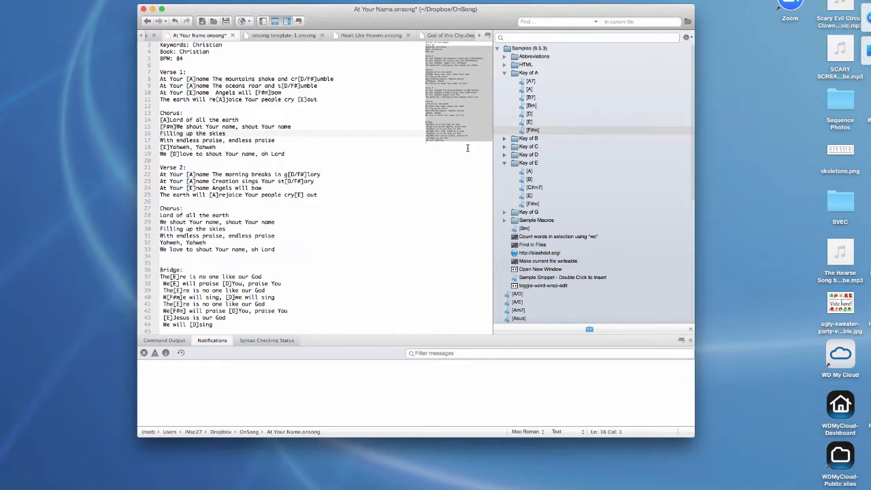
left_click(525, 130)
double_click(526, 130)
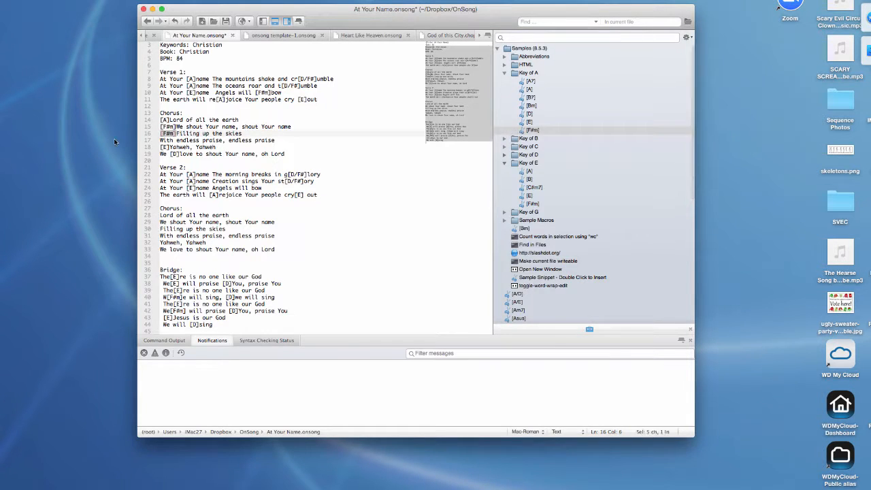
Remove the [F#m] chord before "We shout" in the first Chorus's second line
left_click(175, 127)
key("BackSpace")
key("BackSpace")
key("BackSpace")
key("BackSpace")
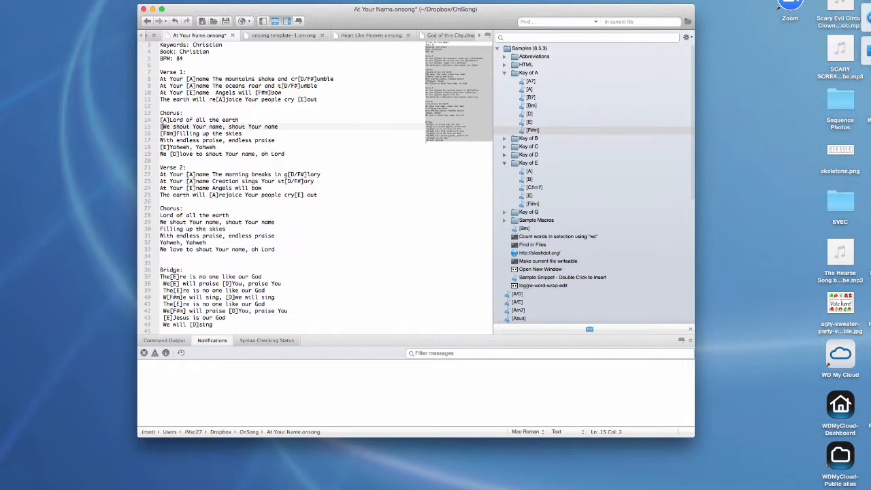
key("BackSpace")
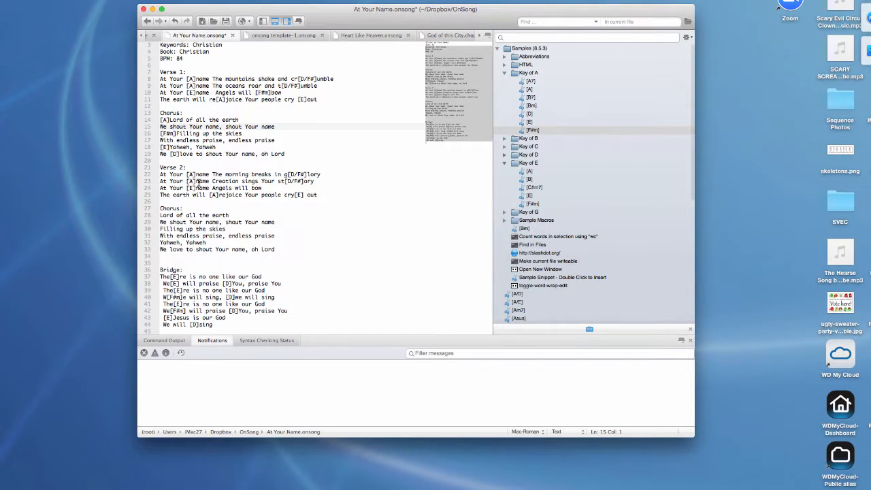
Add an [F#m] chord before "bow" in Verse 2's third line
left_click(251, 187)
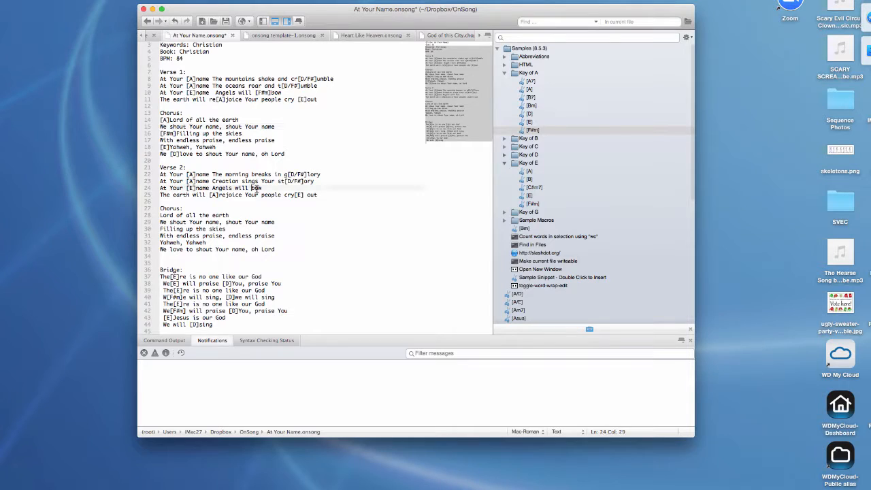
type("[E]")
key("BackSpace")
type("F#m")
Copy Verse 2's [F#m] chord and replace the [E] in the Bridge's second line with it, placing it directly before "will"
left_click_drag(251, 188, 270, 188)
key("cmd+c")
left_click(181, 286)
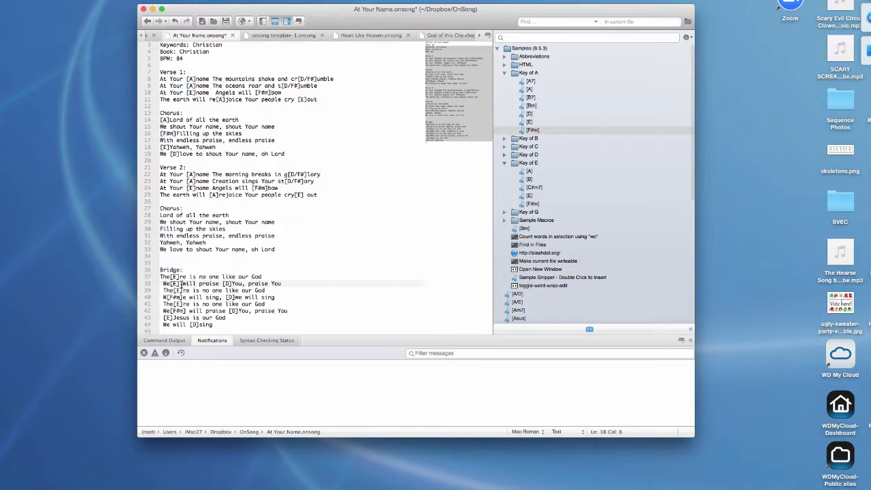
key("Delete")
key("BackSpace")
key("BackSpace")
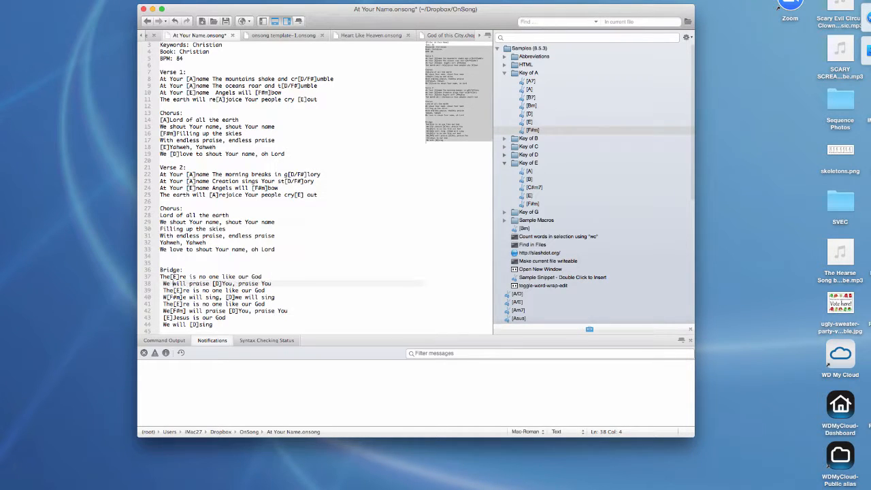
key("cmd+v")
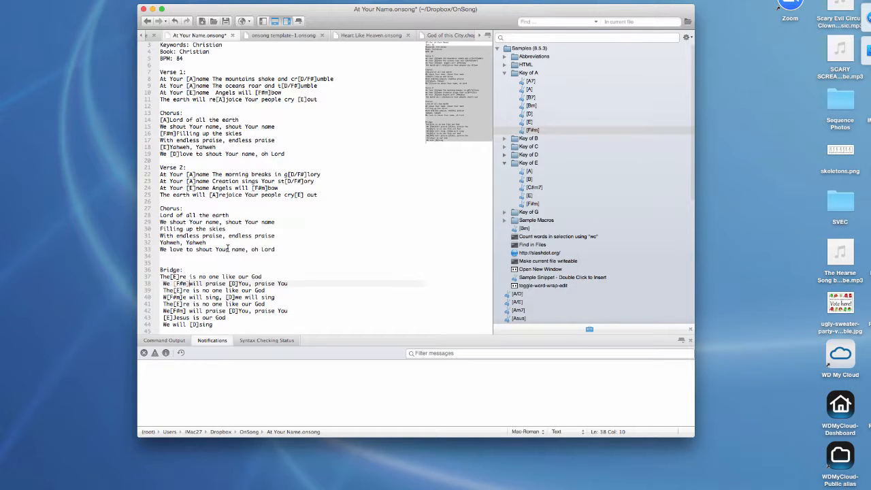
Open the Save As dialog for the At Your Name song file
scroll(228, 238, "up", 1)
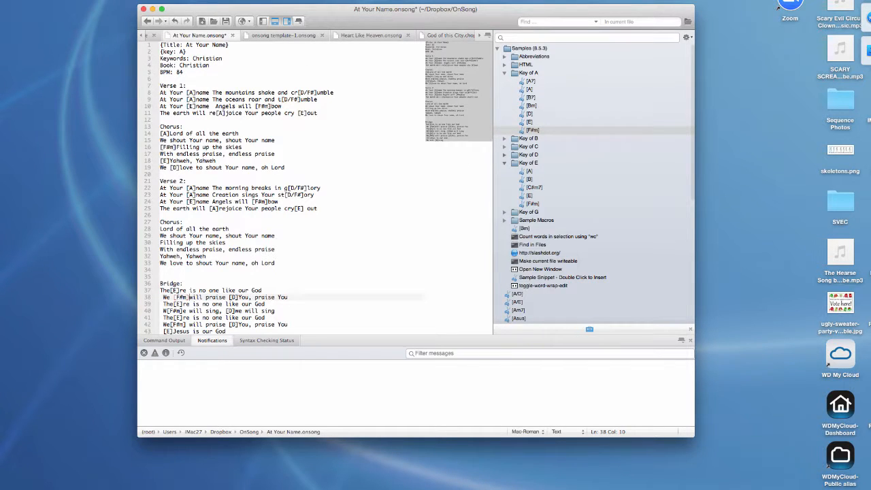
left_click(0, 0)
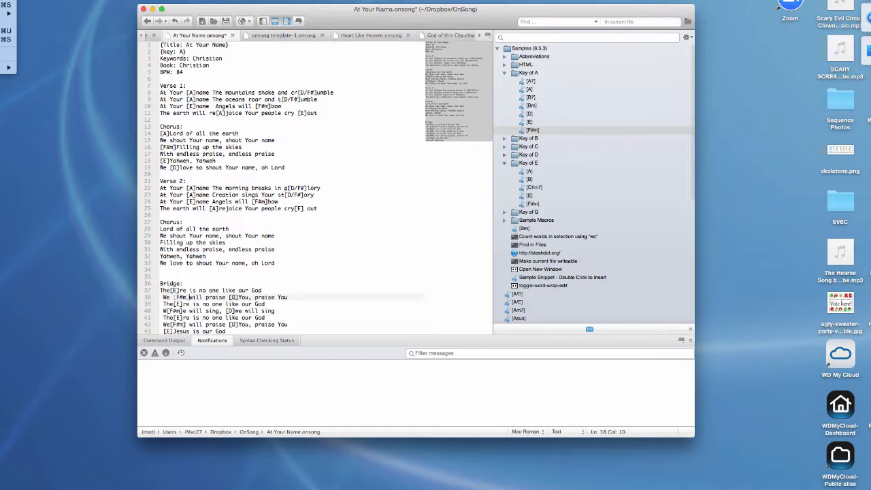
left_click(2, 5)
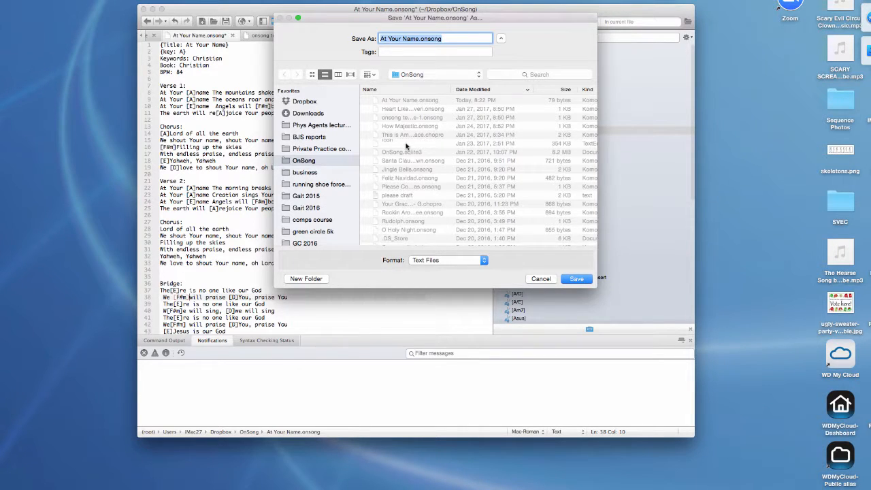
Look through the existing song files in the OnSong folder, checking their names and file types
scroll(406, 145, "down", 10)
scroll(406, 145, "down", 10)
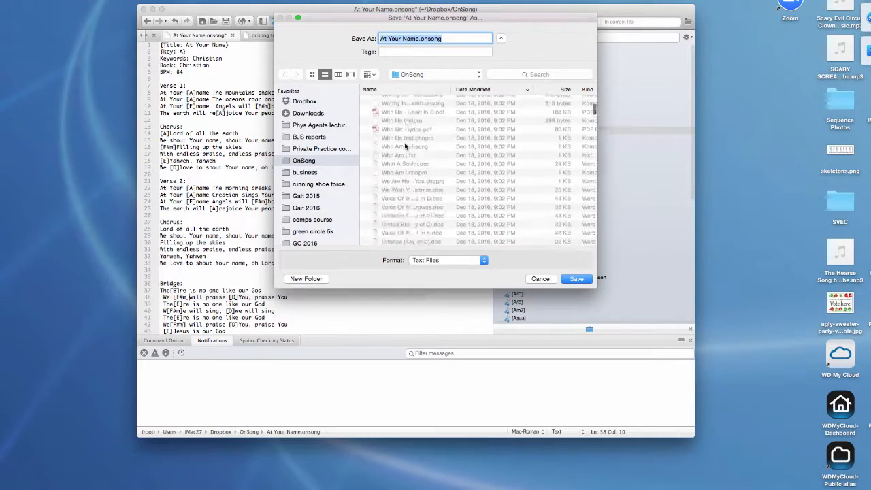
scroll(408, 157, "up", 5)
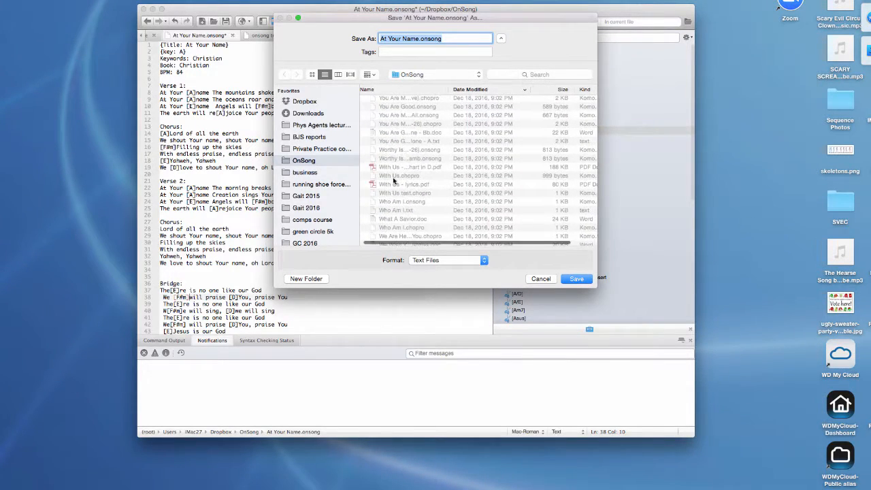
scroll(418, 173, "down", 8)
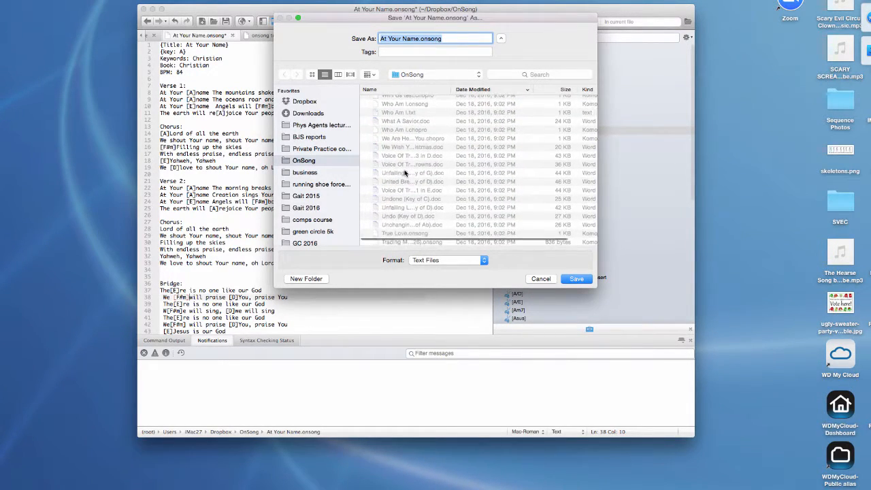
scroll(404, 173, "down", 10)
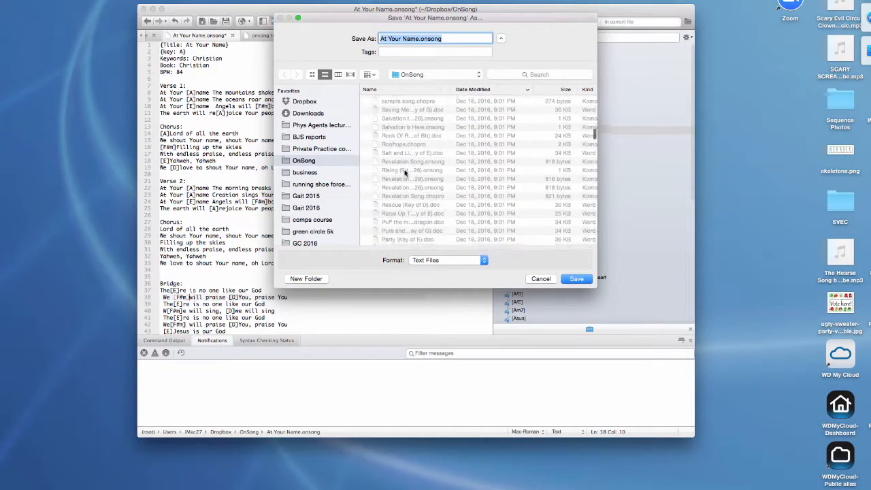
scroll(404, 173, "down", 2)
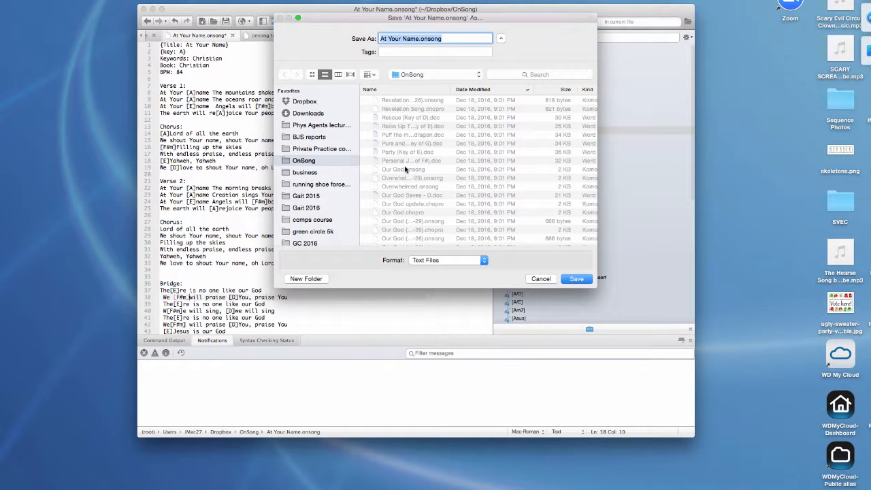
scroll(412, 165, "up", 4)
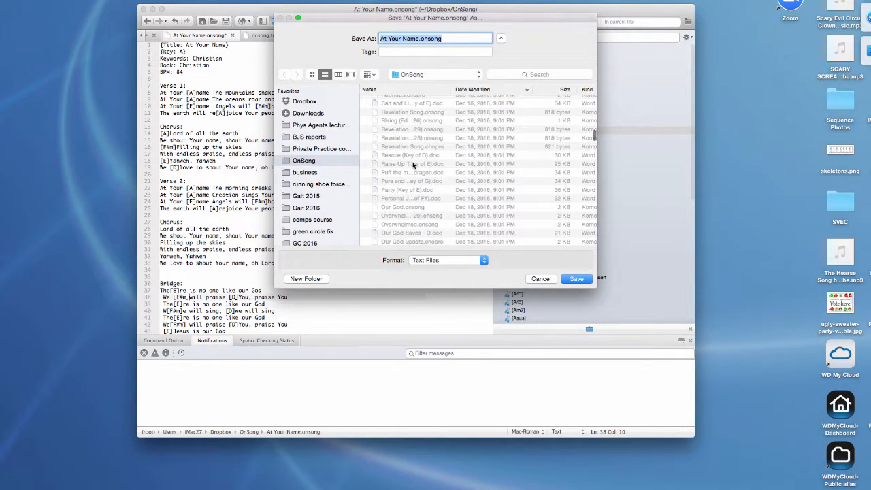
scroll(411, 165, "left", 1)
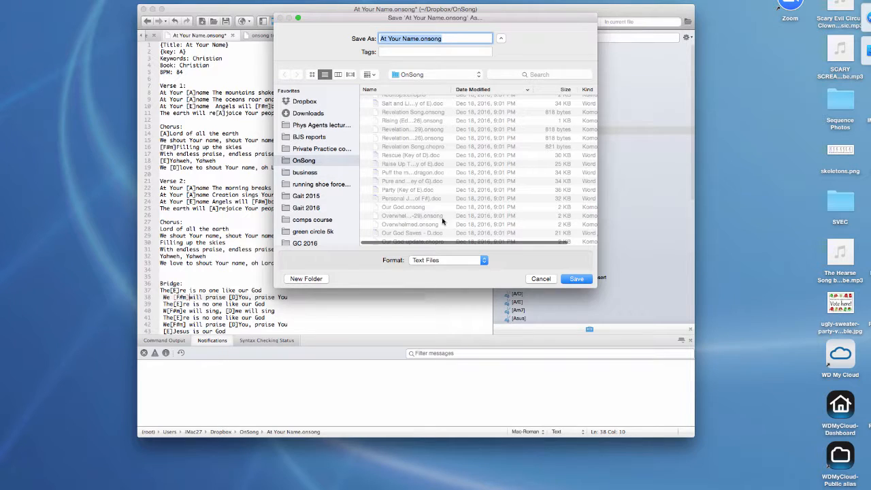
Save the song as At Your Name.onsong in the OnSong folder, replacing the existing file, and close the About Komodo window
left_click(576, 279)
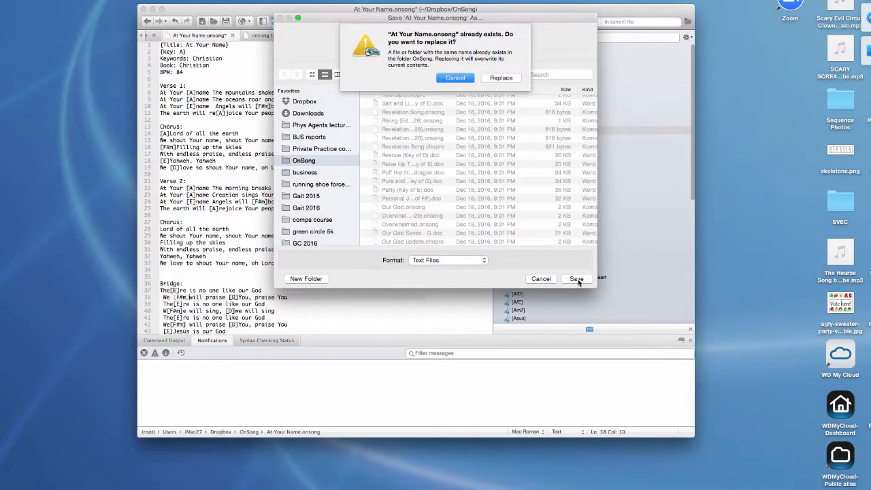
left_click(501, 78)
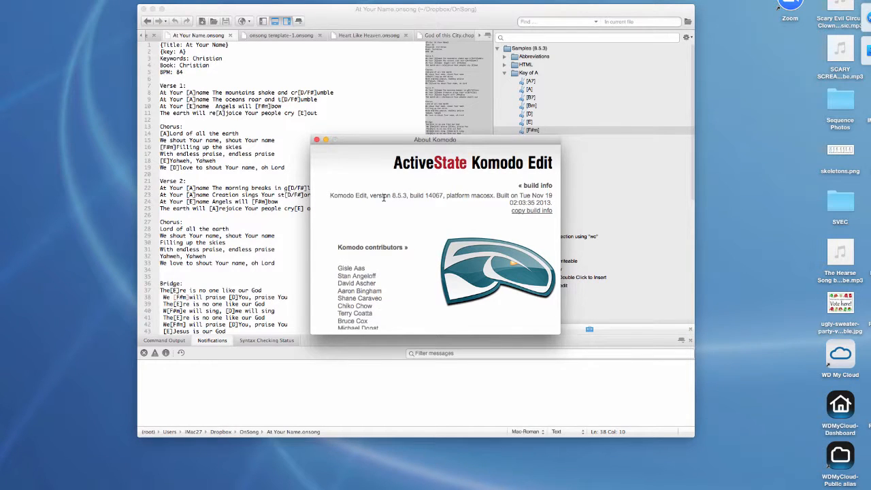
left_click(317, 140)
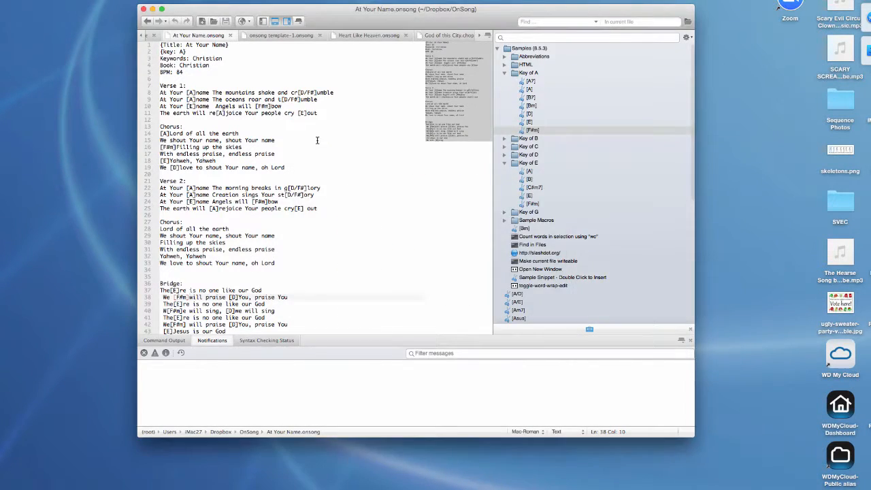